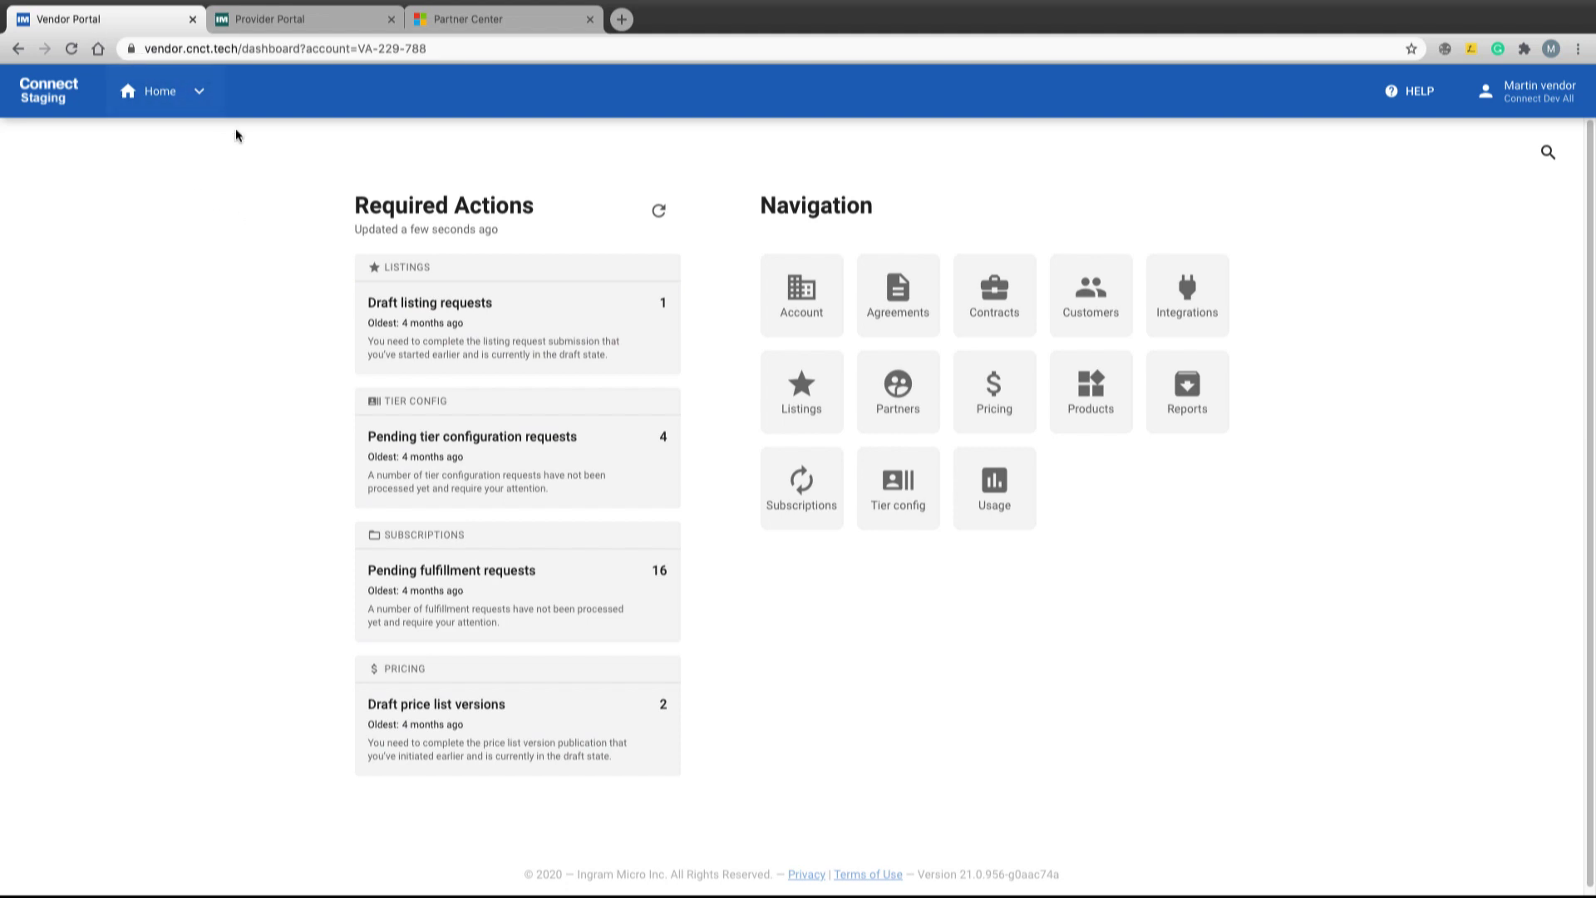
Confirm Boat Alarm's Listings show Microsoft Azure Marketplace in the Provider Portal, then go to Partner Center
left_click(252, 27)
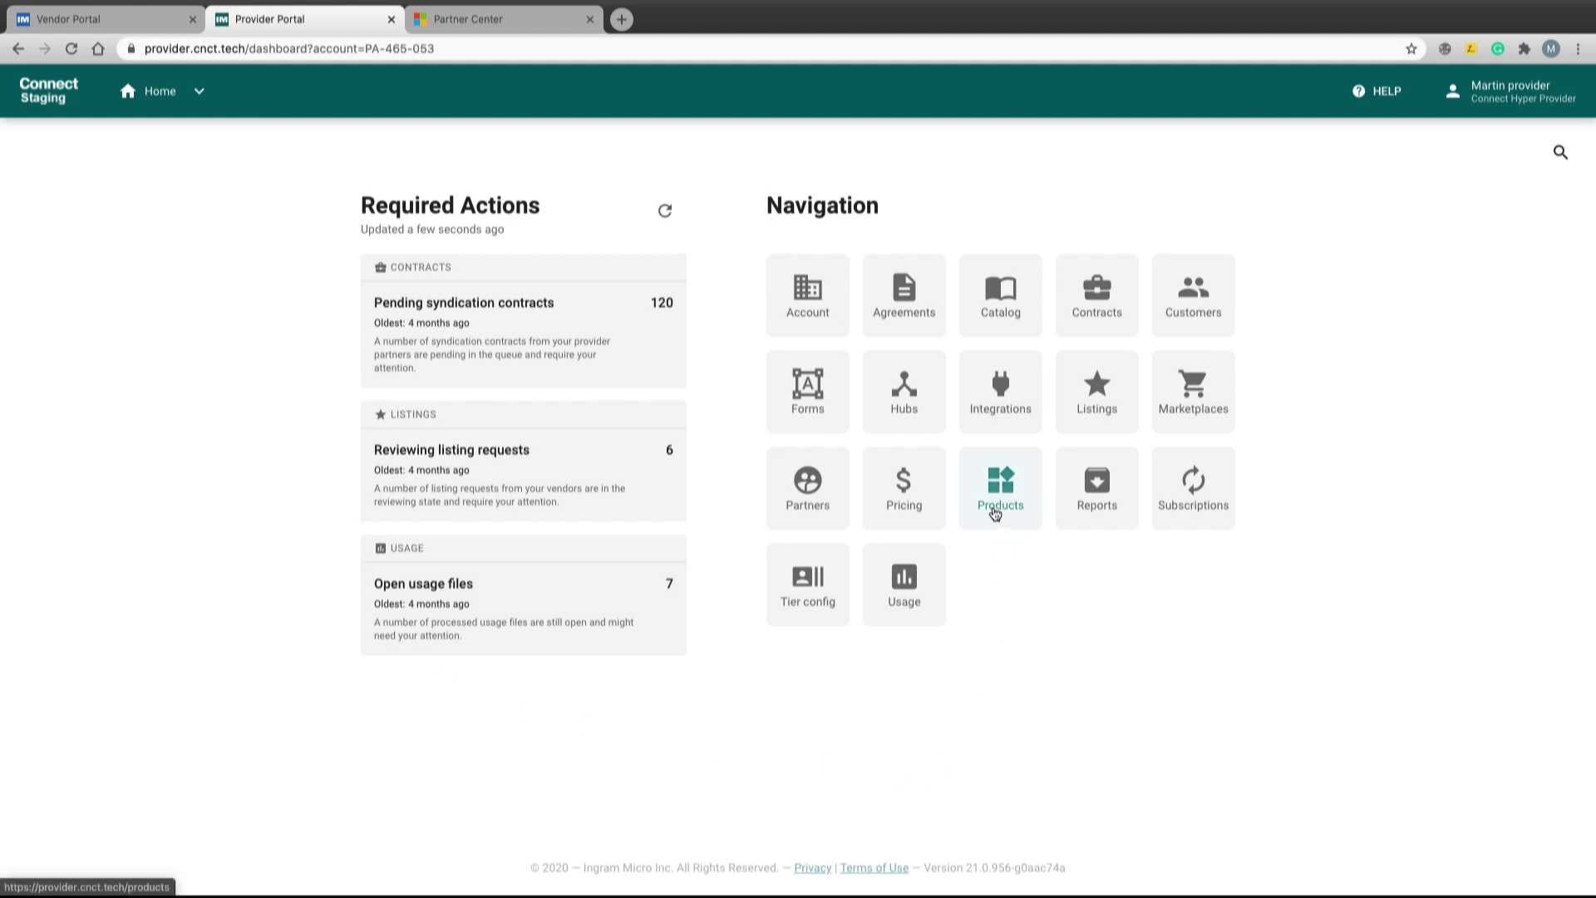
left_click(996, 499)
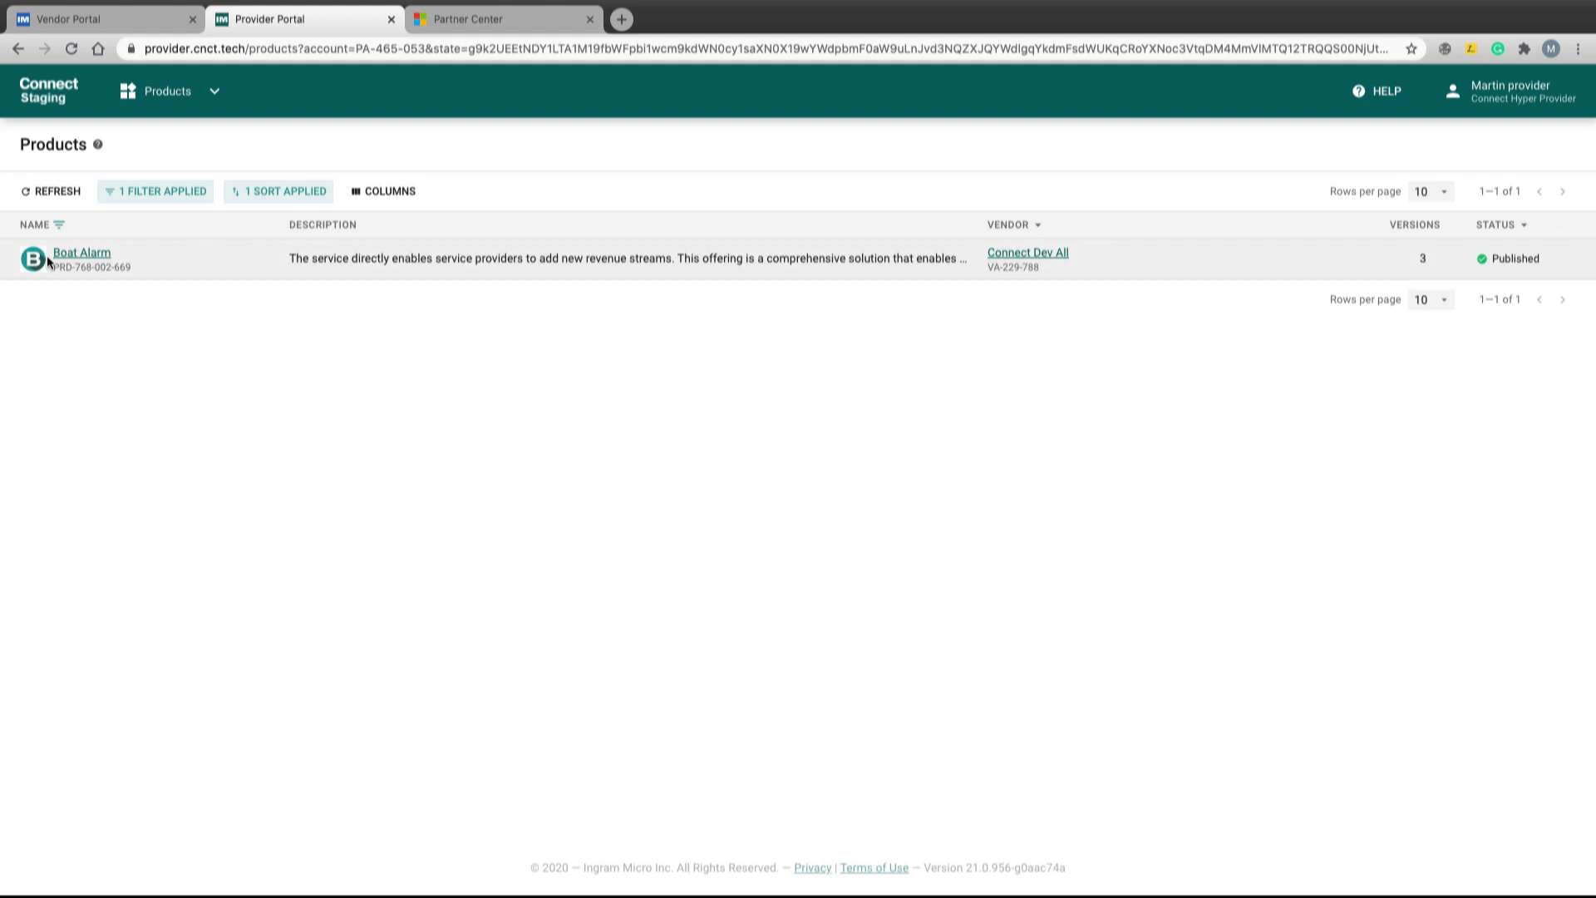
left_click(71, 254)
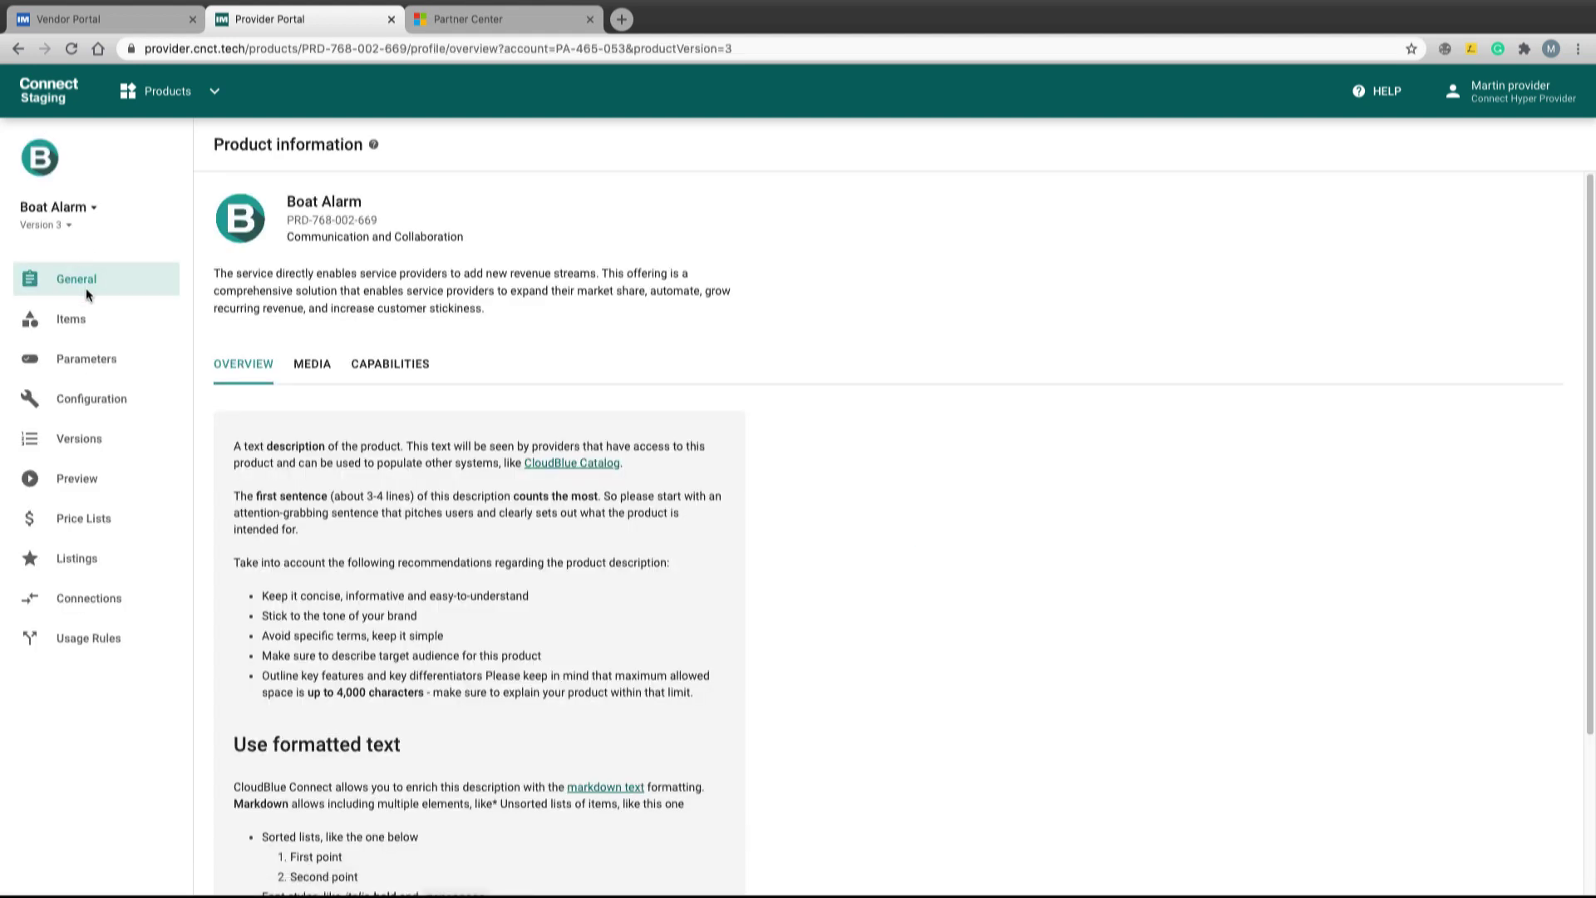
left_click(75, 559)
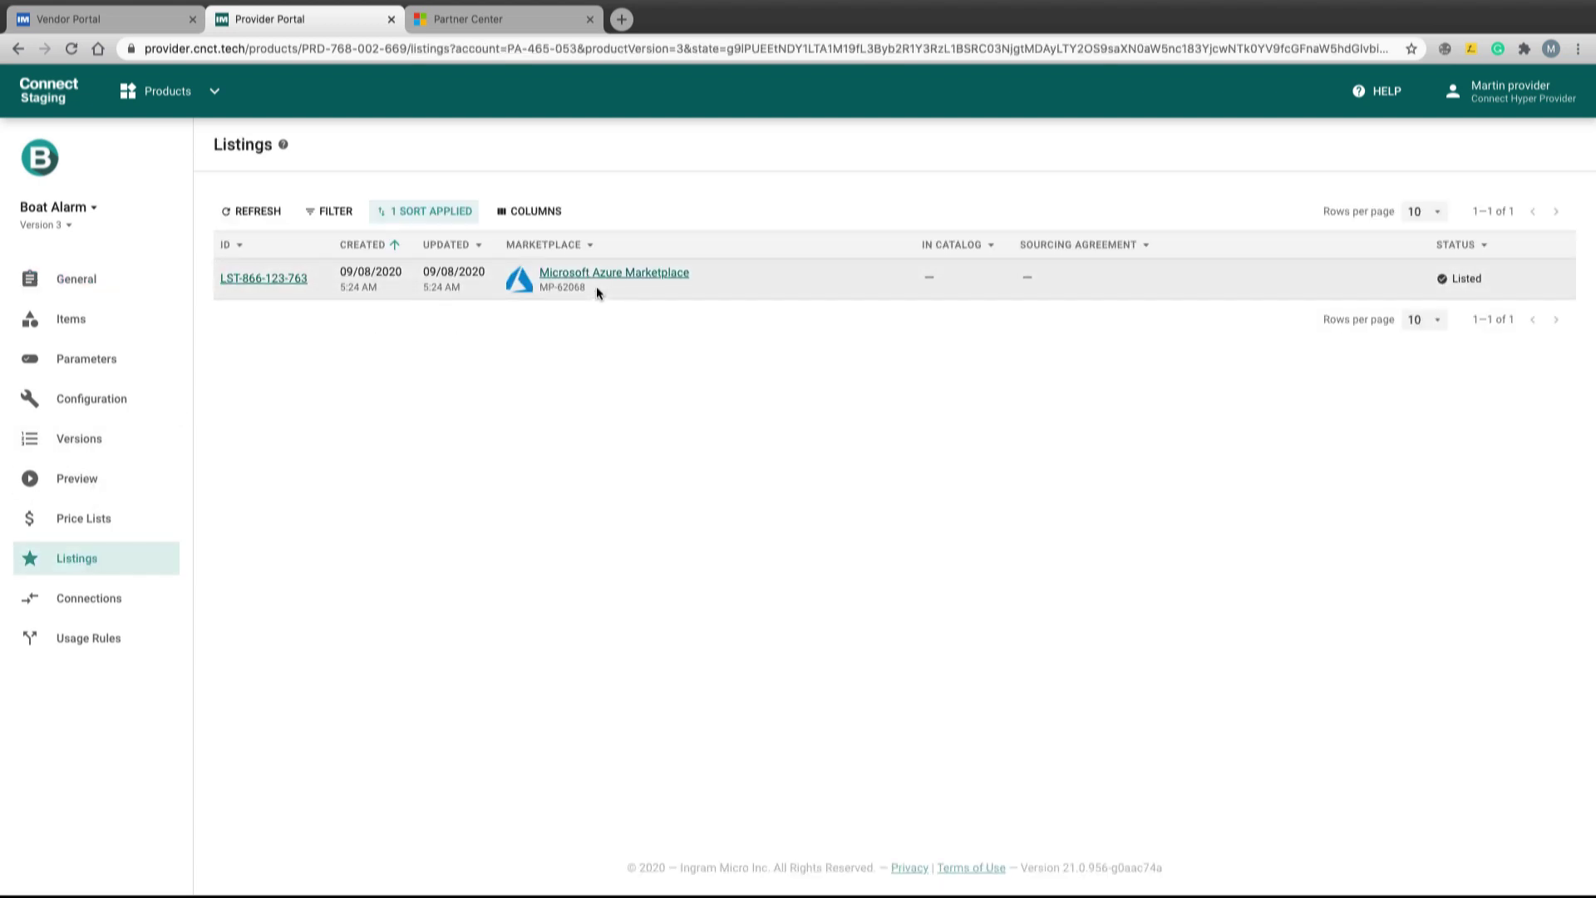
left_click(475, 24)
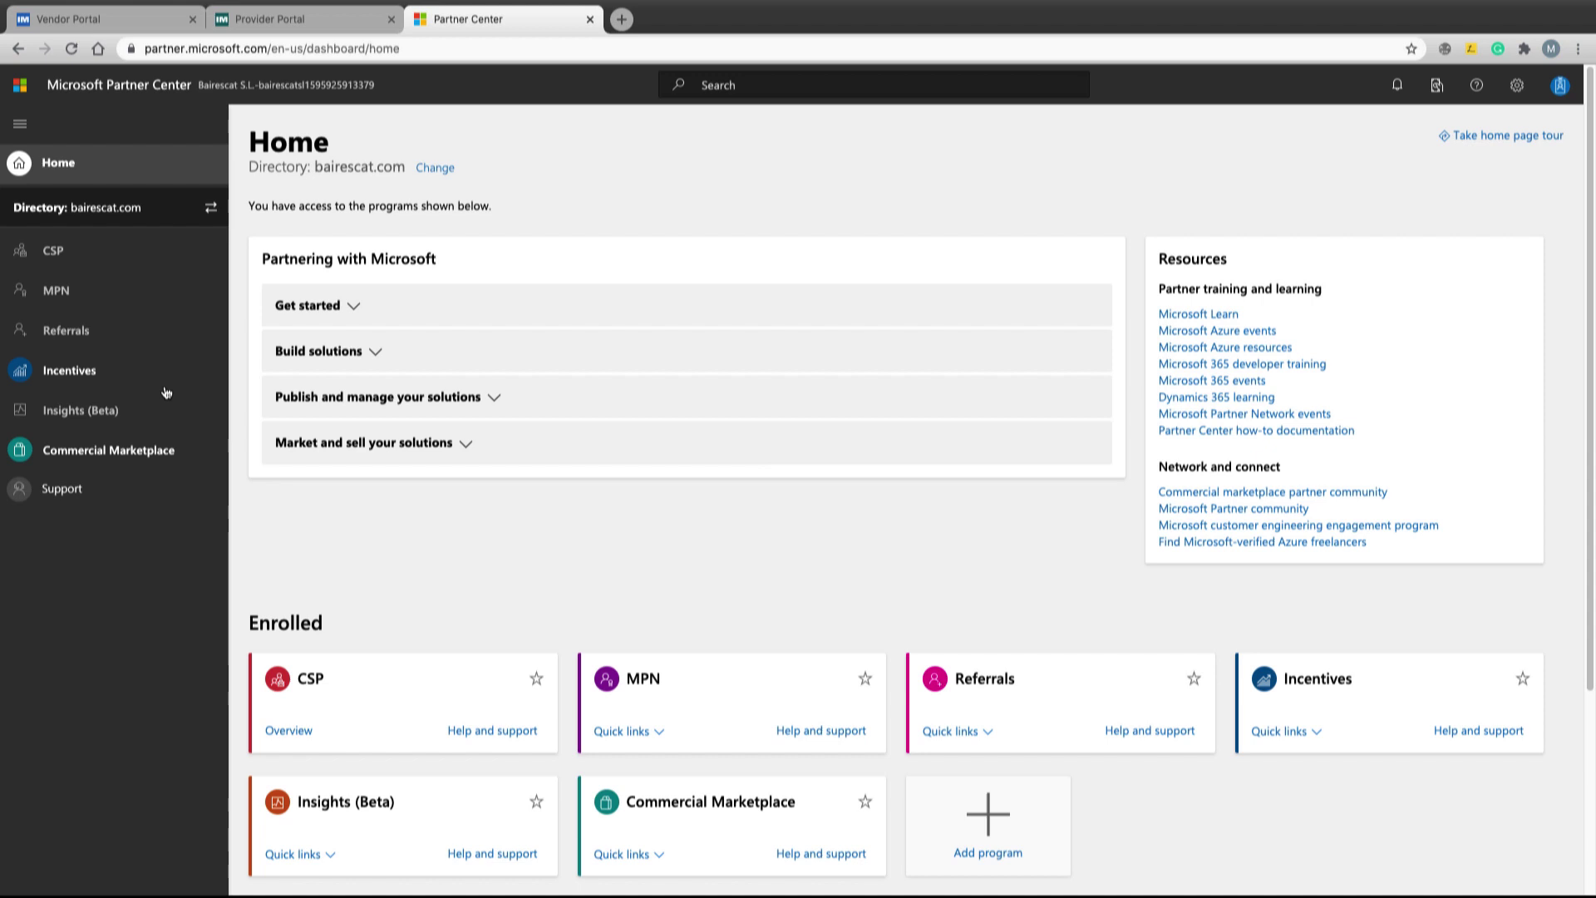
Open the boat_alarm_v2 Boat Alarm offer from the Commercial Marketplace overview
left_click(118, 451)
left_click(82, 498)
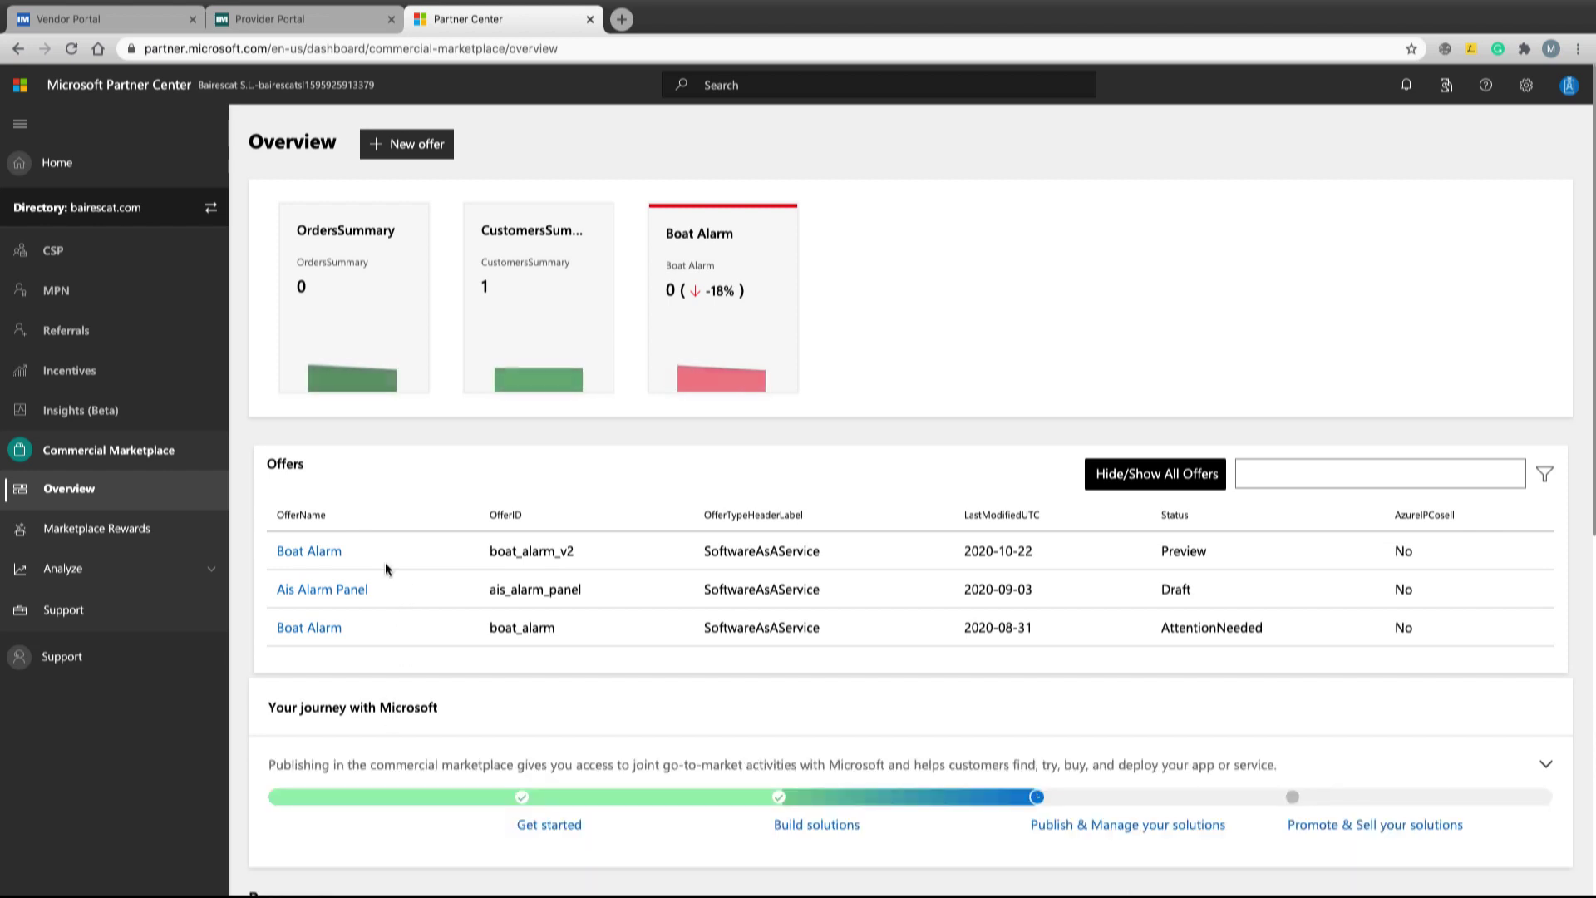
scroll(386, 570, "down", 2)
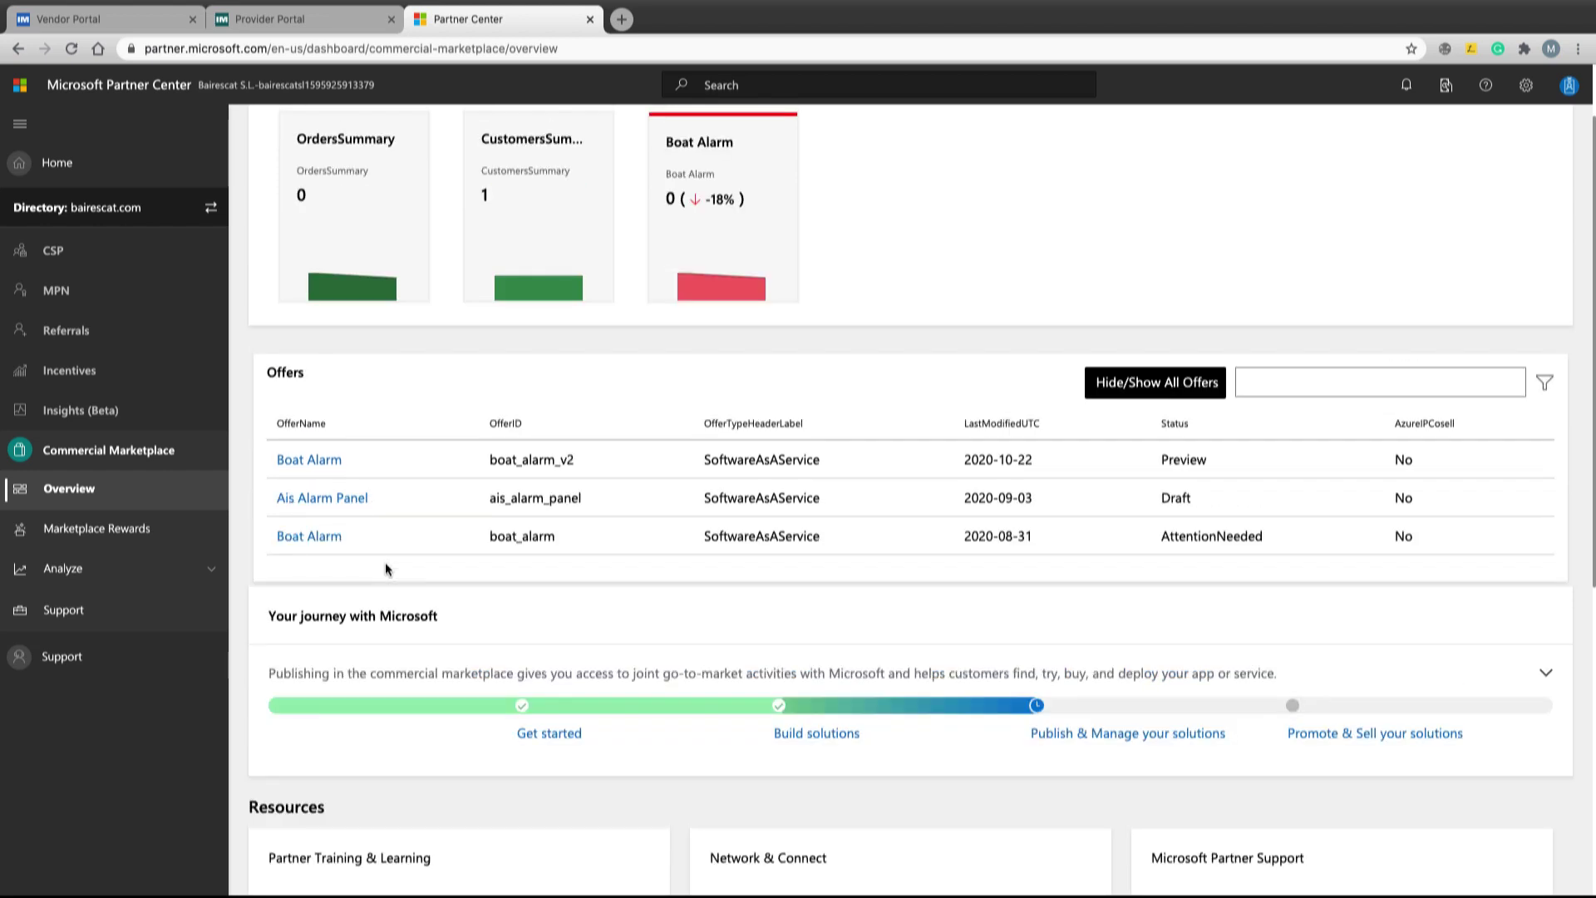
left_click(313, 461)
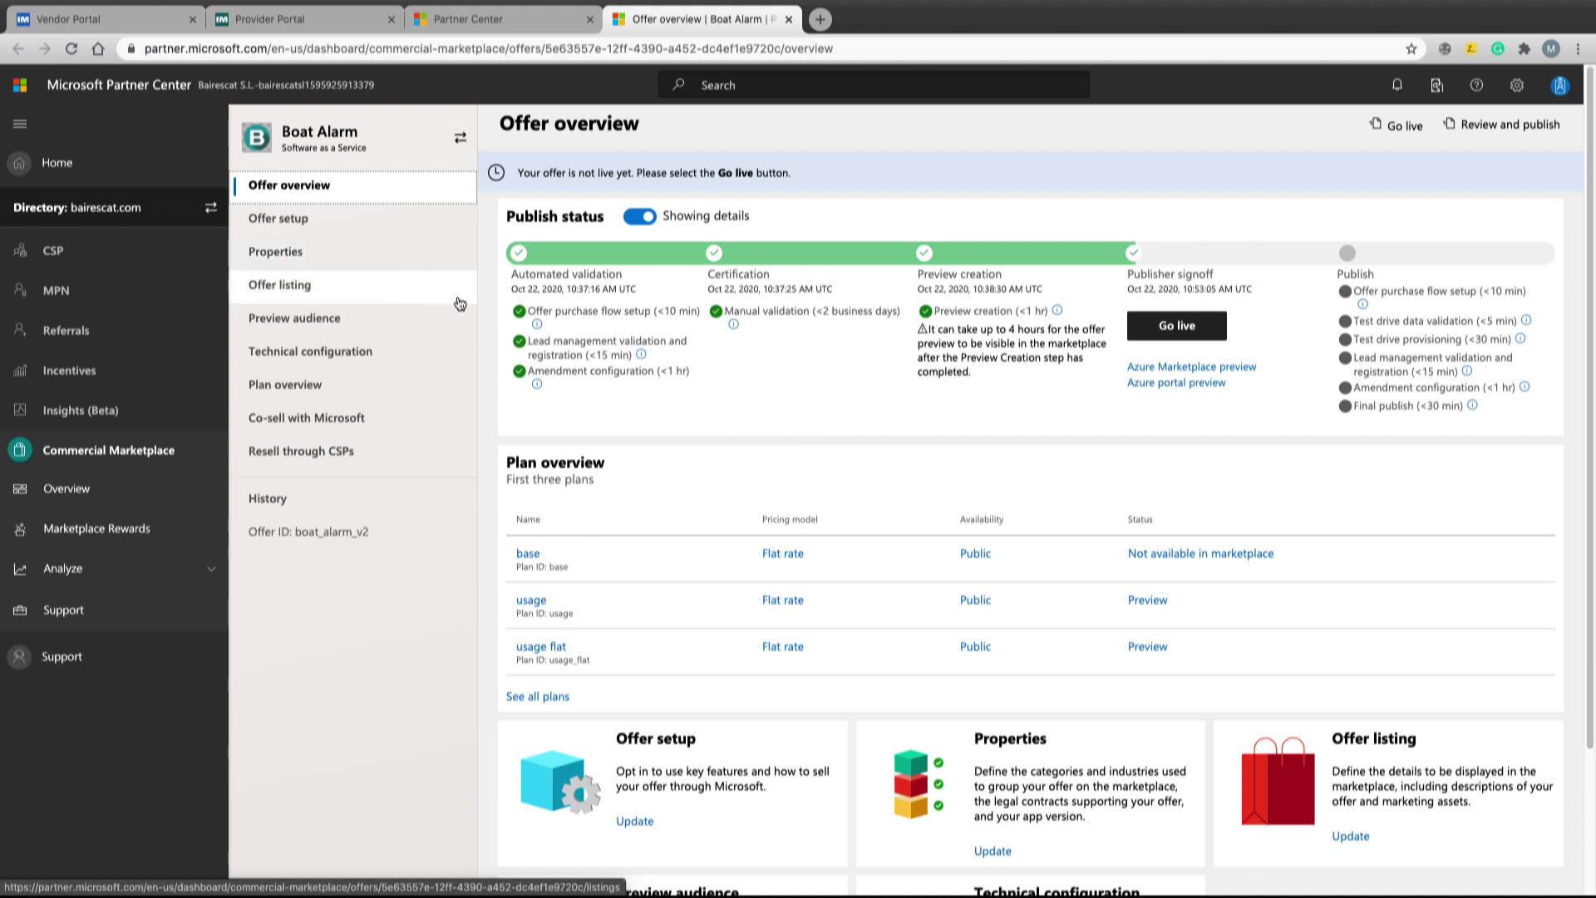
Page through the offer's Offer setup, Properties, Offer listing and Technical configuration pages
mouse_move(549, 324)
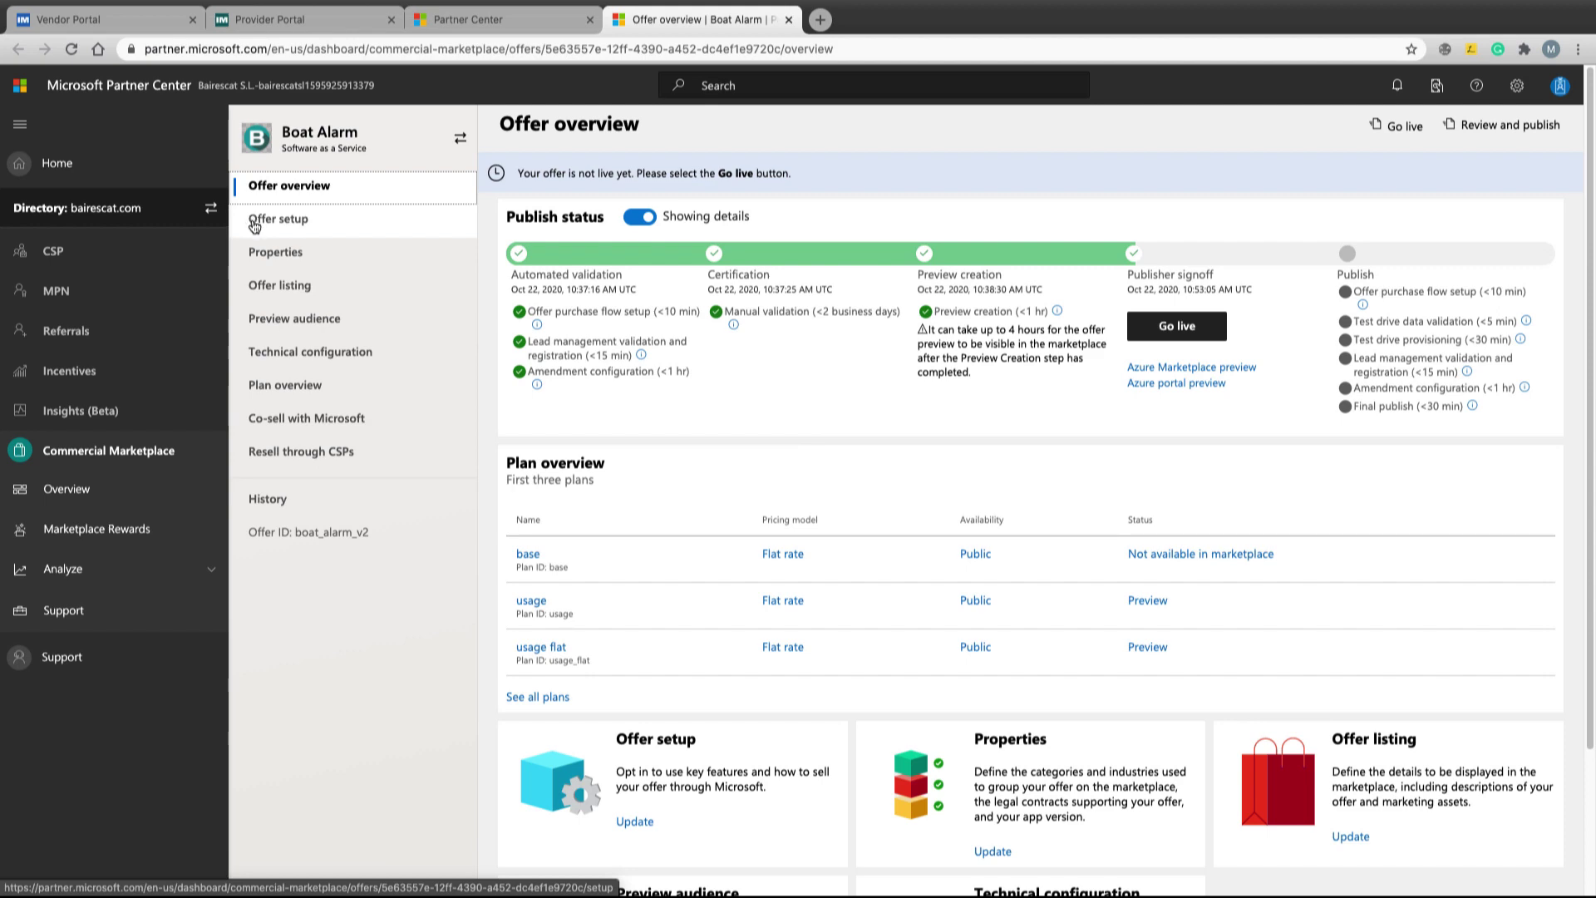
left_click(253, 223)
scroll(617, 547, "down", 3)
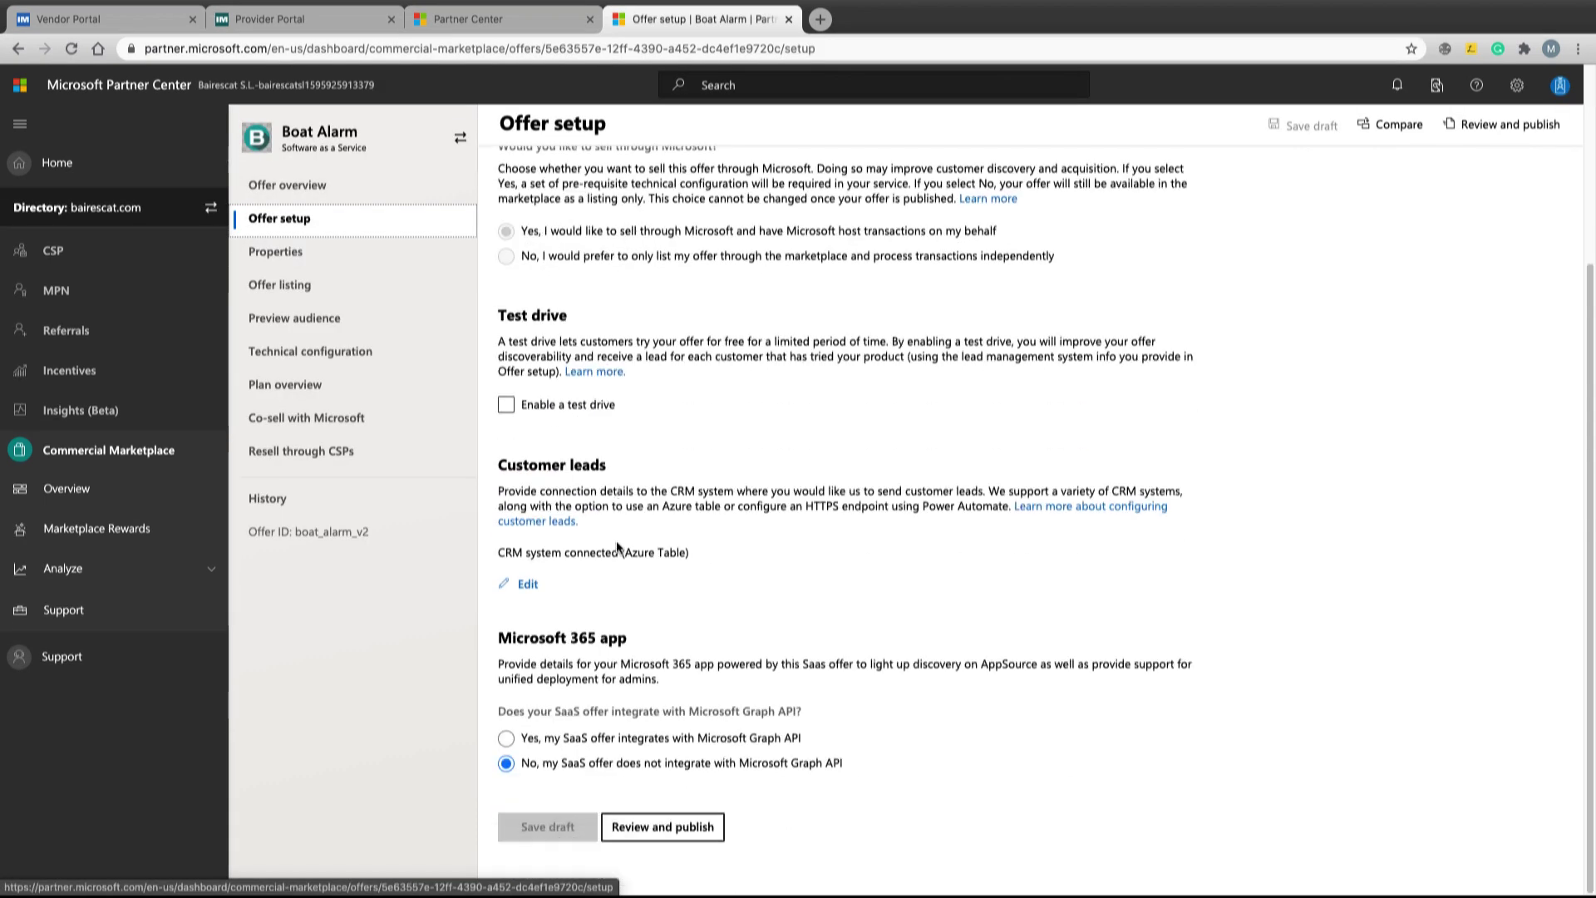
left_click(276, 251)
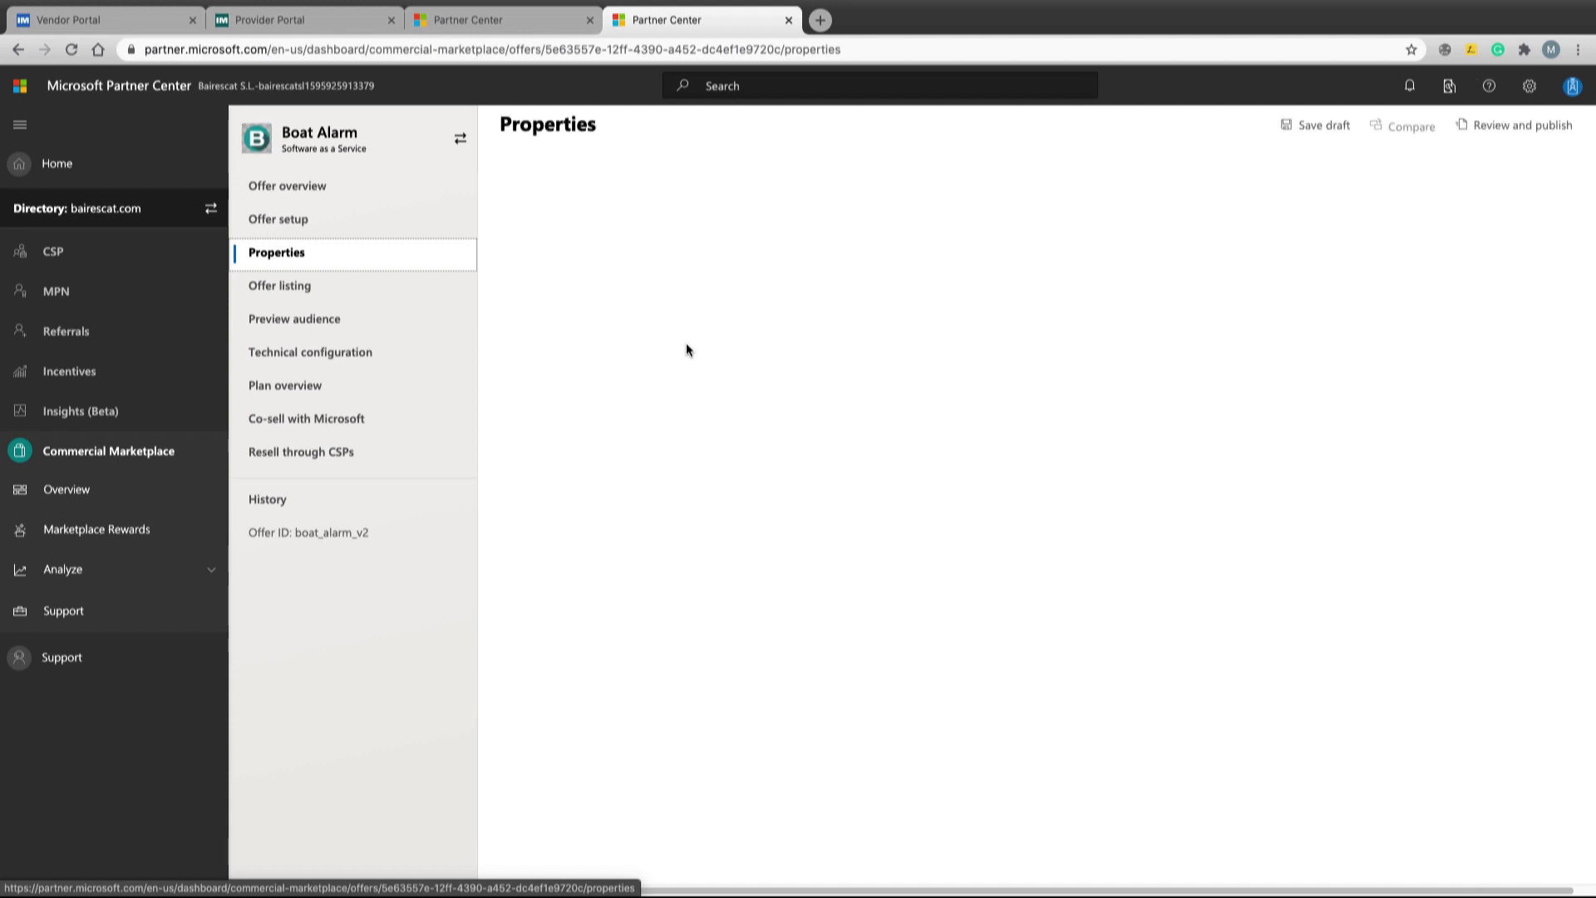
scroll(522, 550, "down", 3)
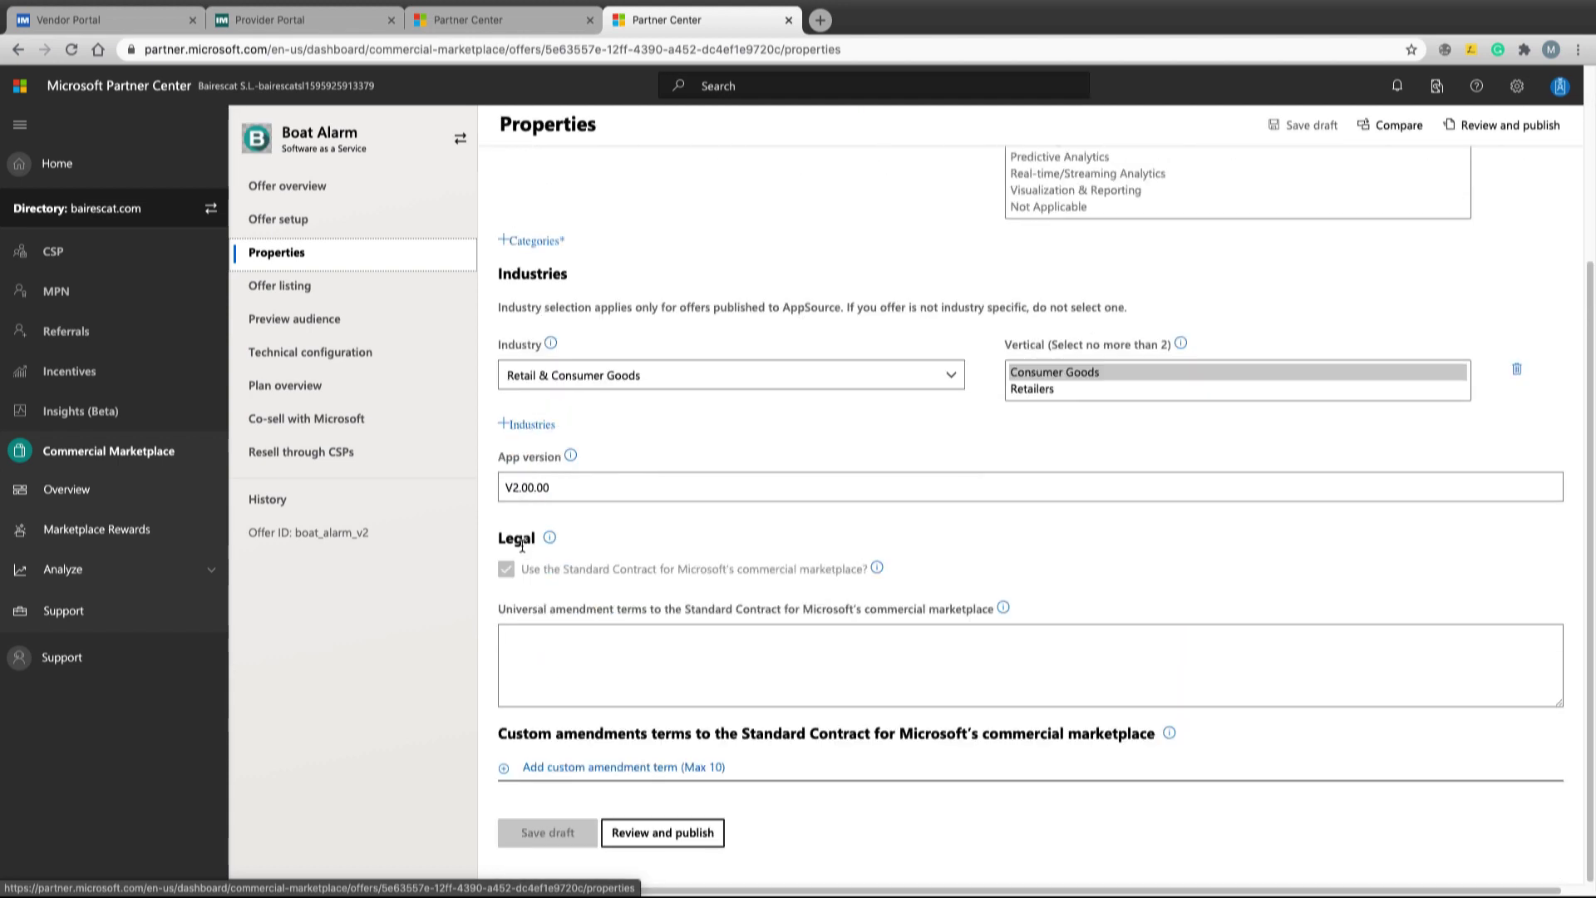
left_click(283, 291)
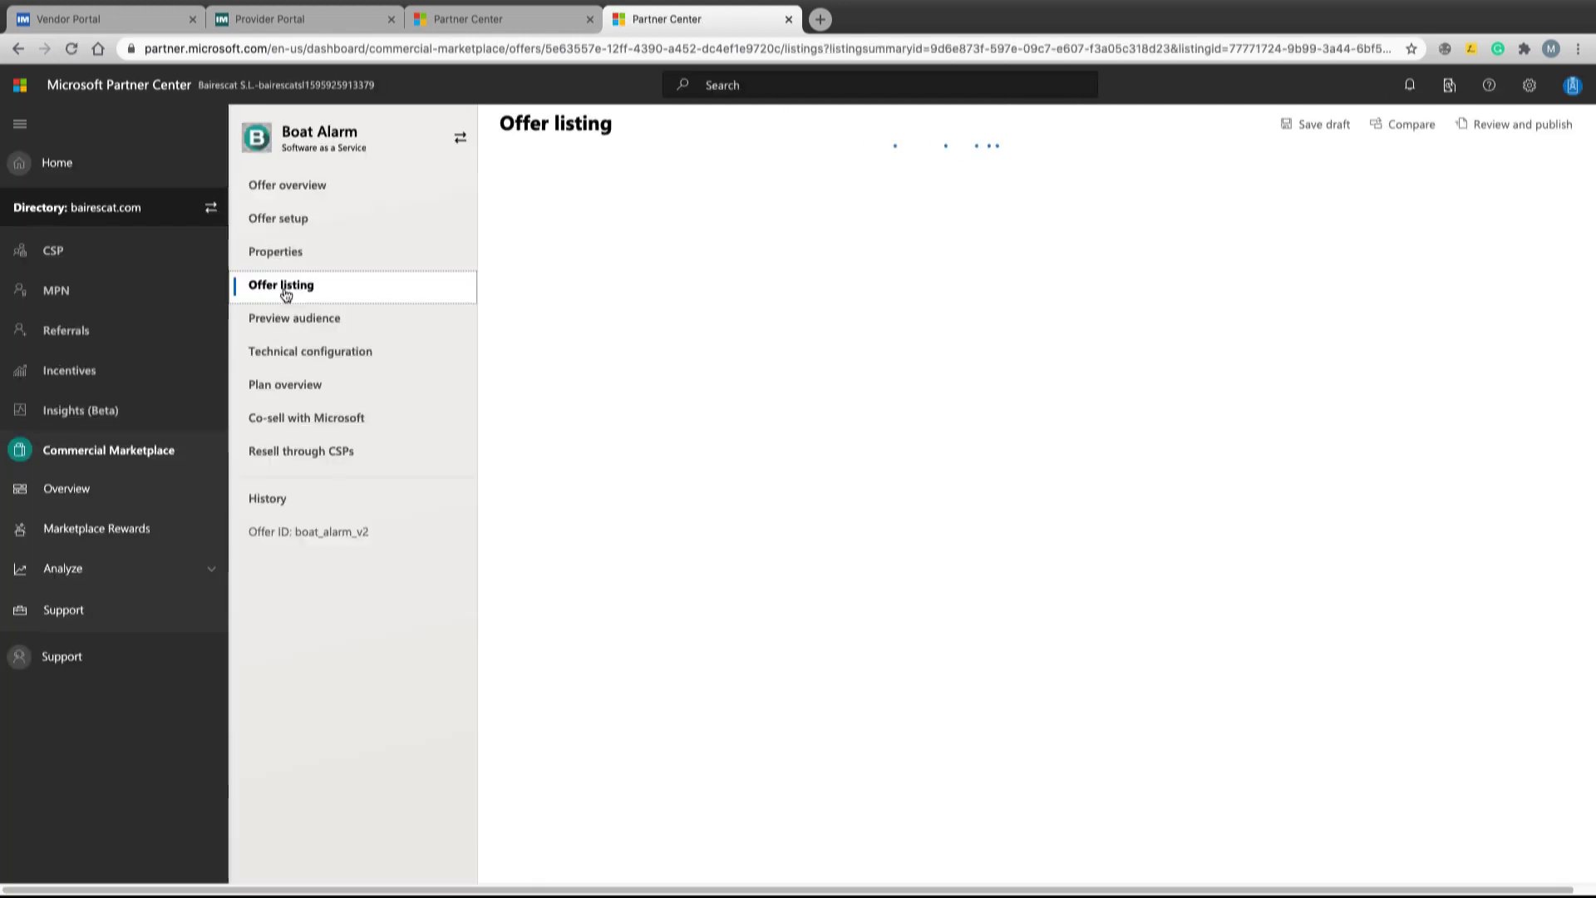
scroll(575, 480, "down", 2)
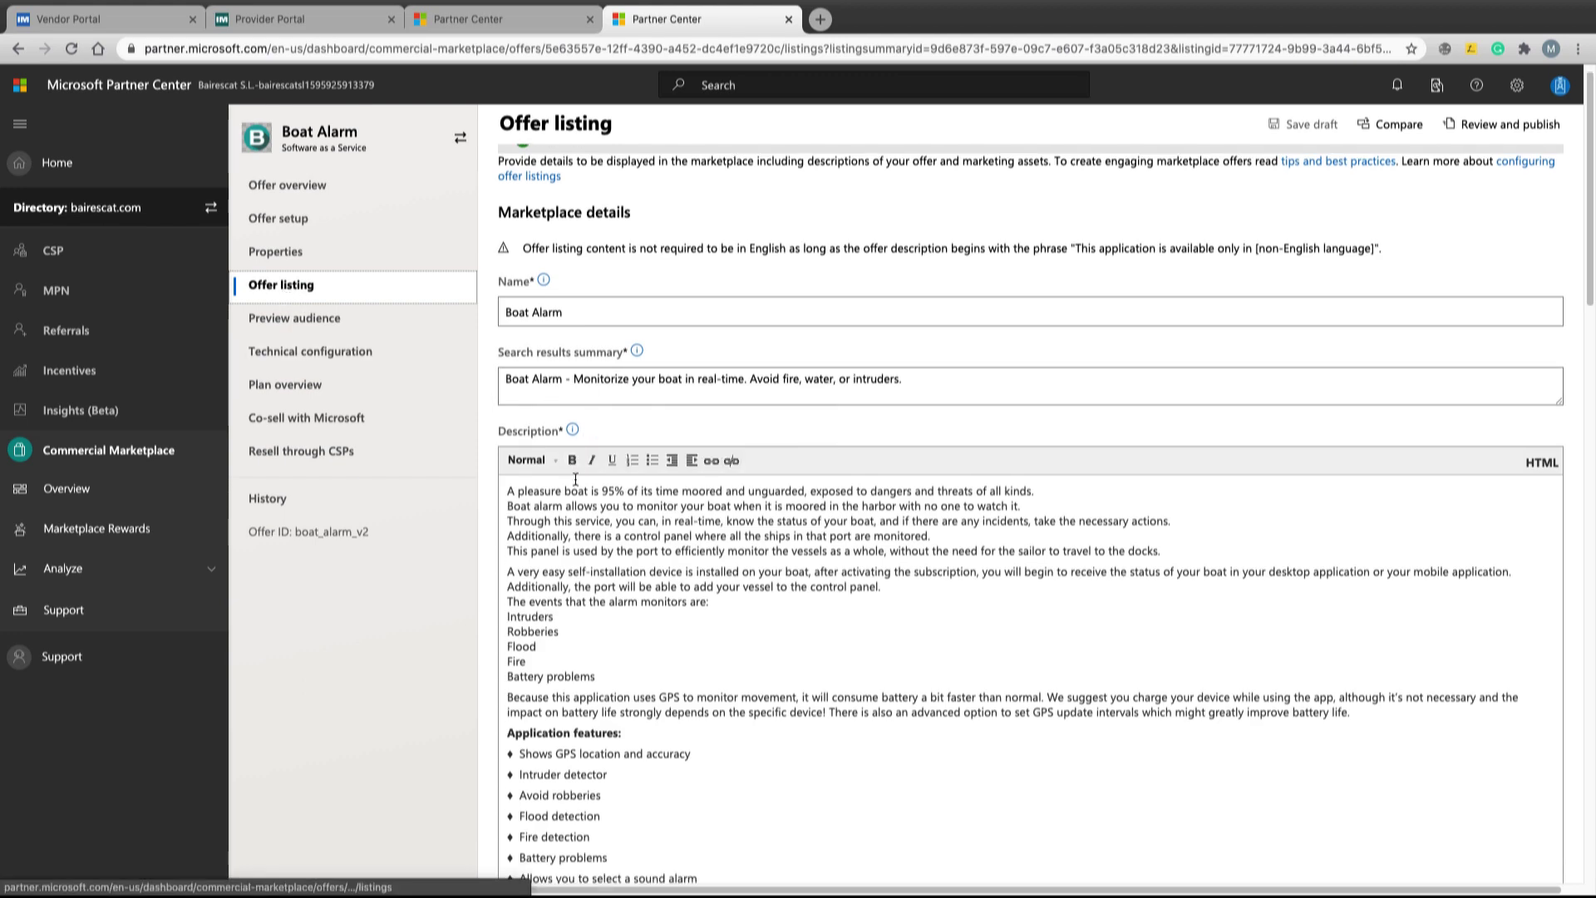
scroll(576, 480, "down", 5)
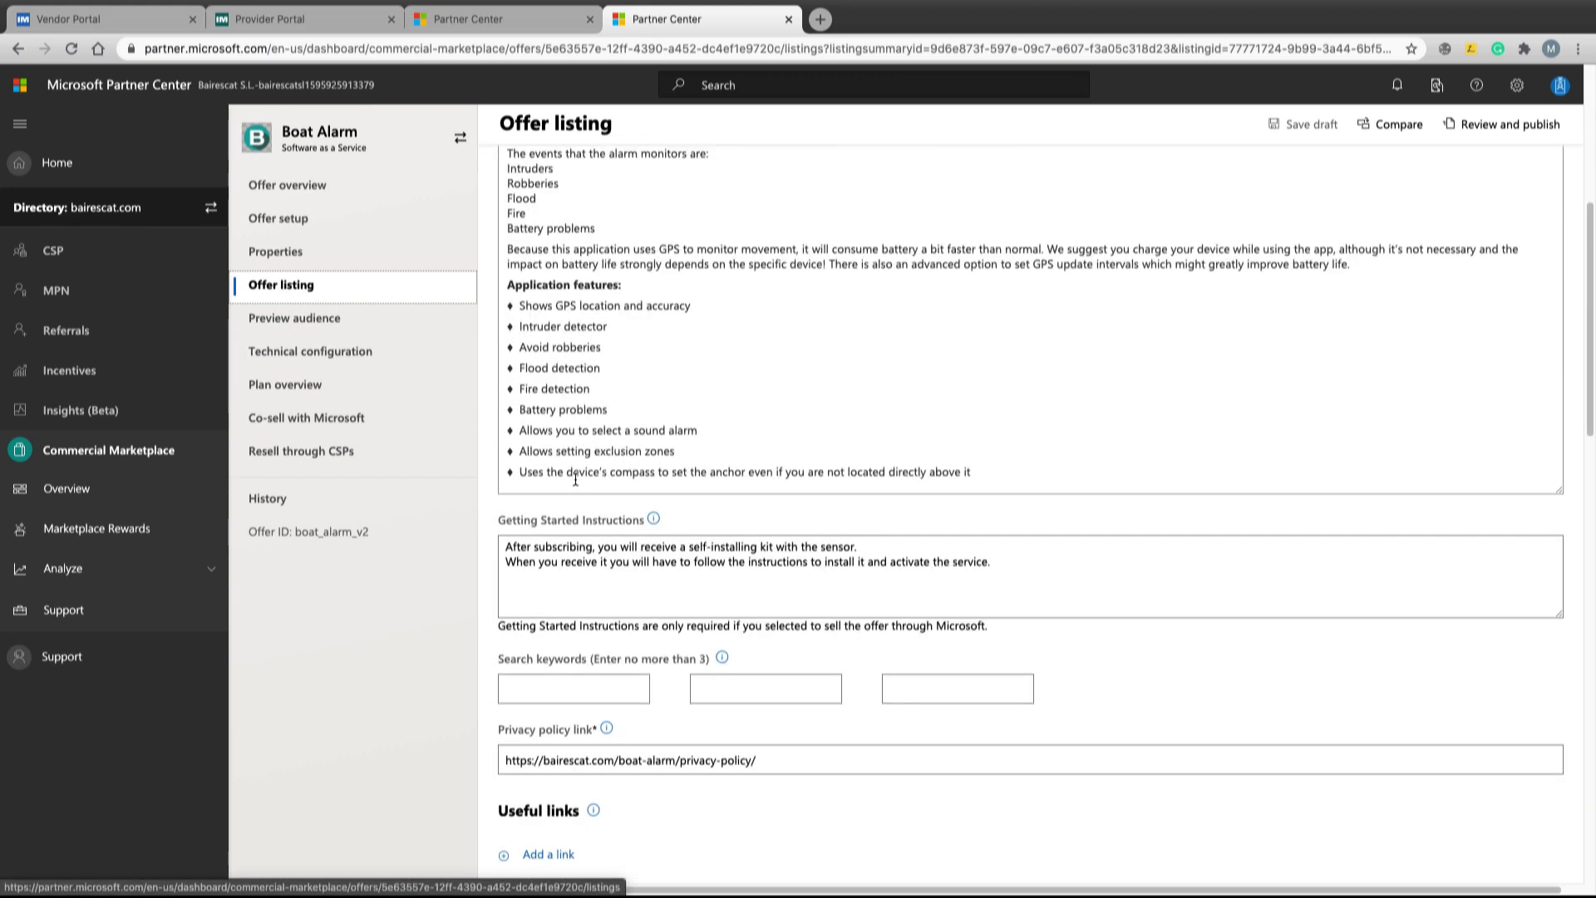
scroll(576, 480, "down", 15)
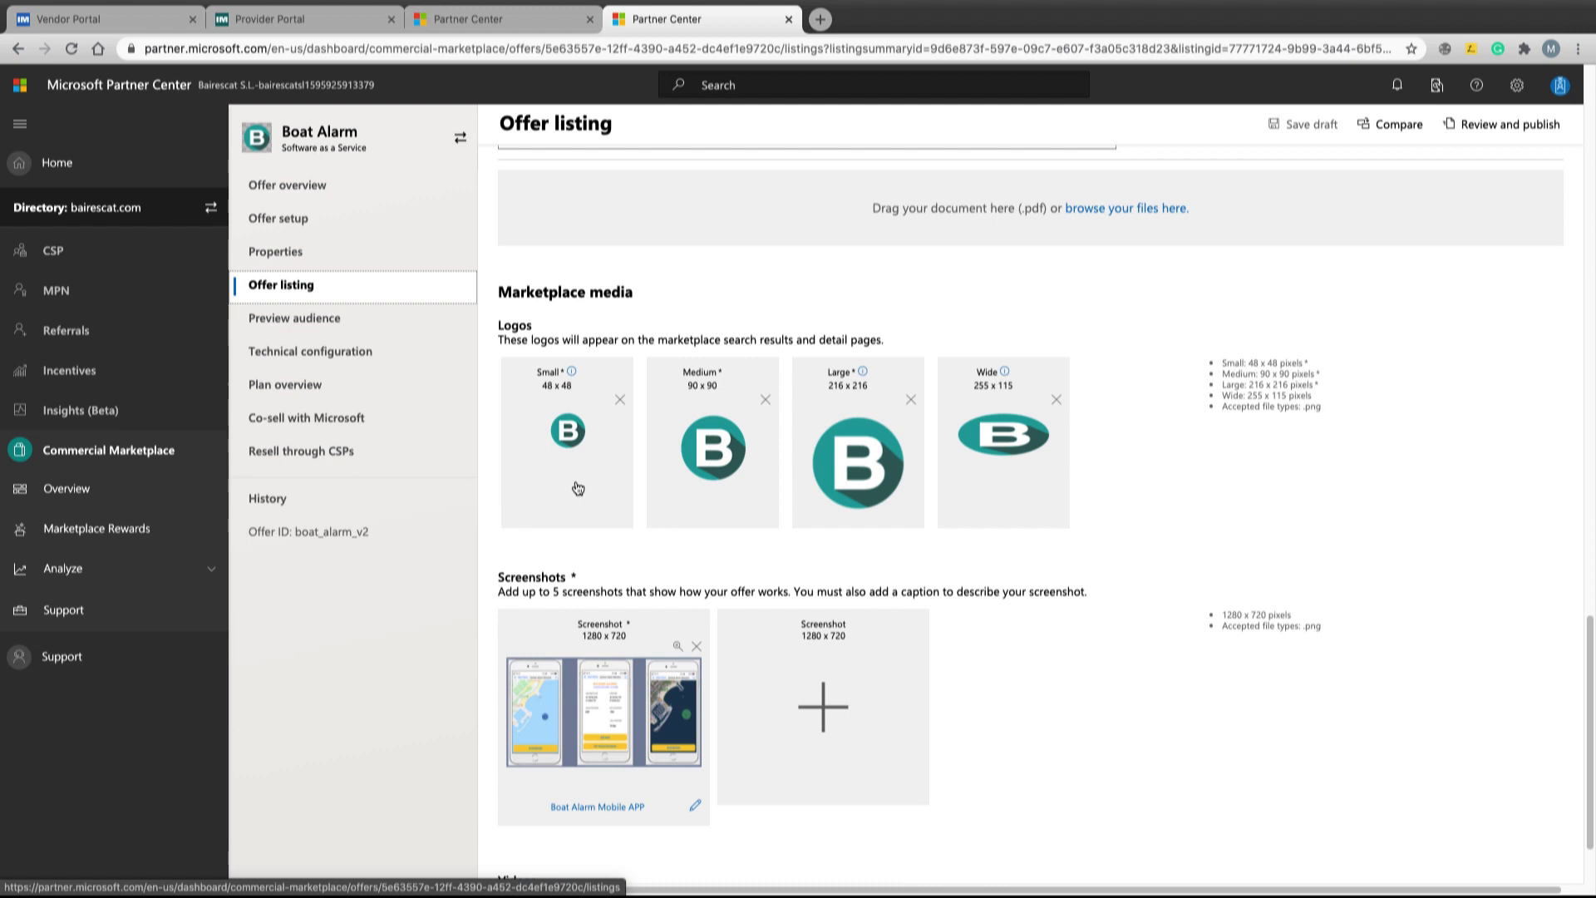
left_click(263, 350)
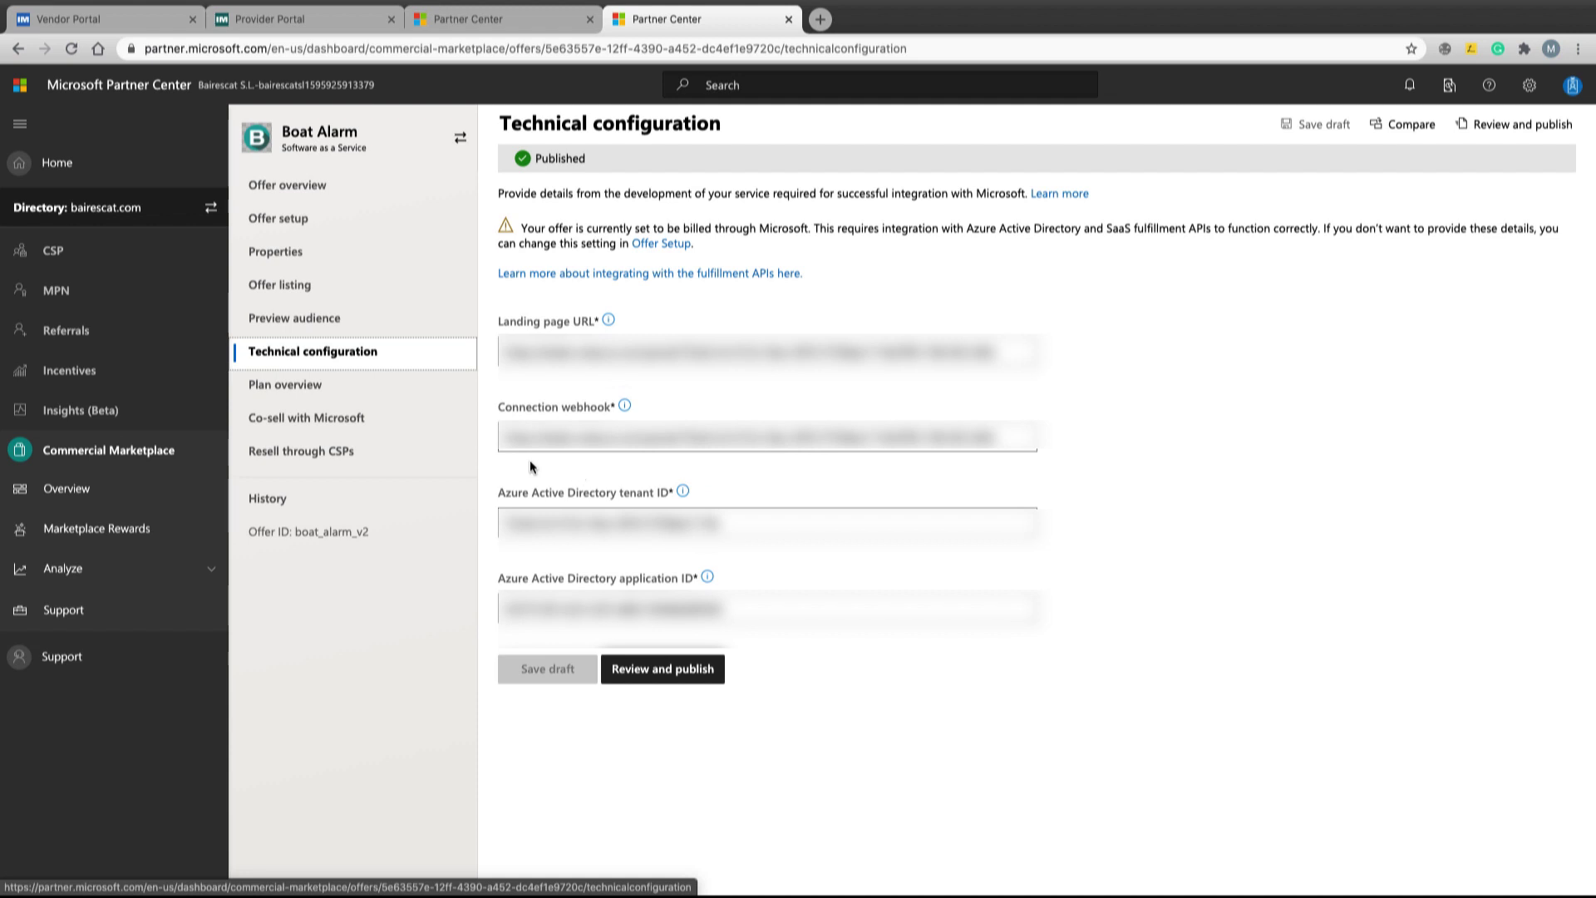
Check the three plans in Plan overview, then return to the Offer overview
left_click(315, 389)
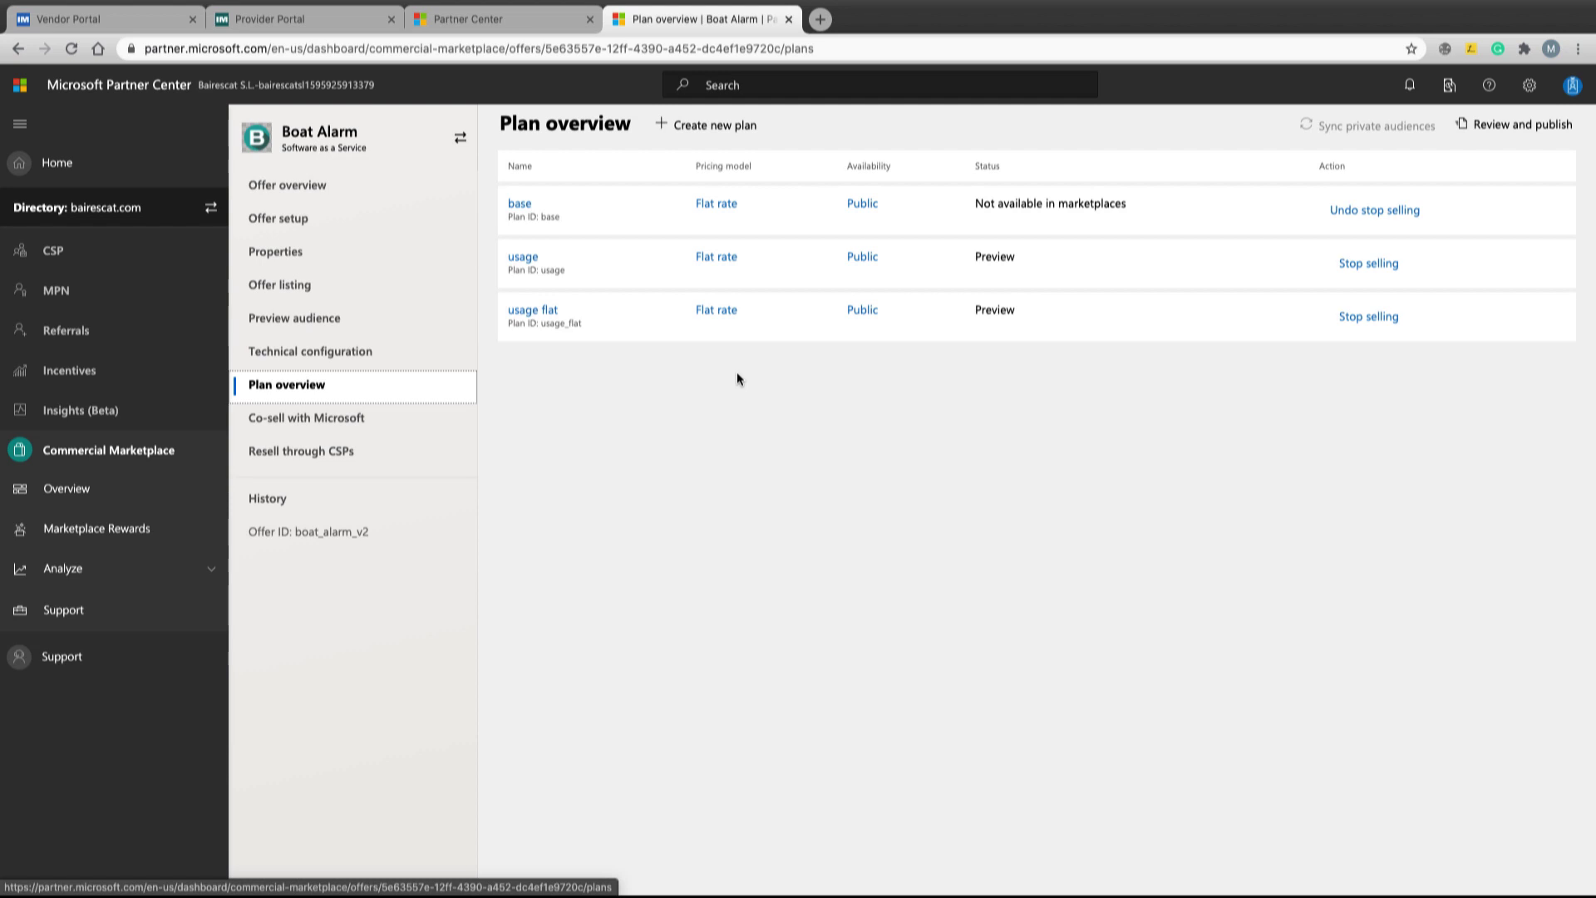
left_click(290, 187)
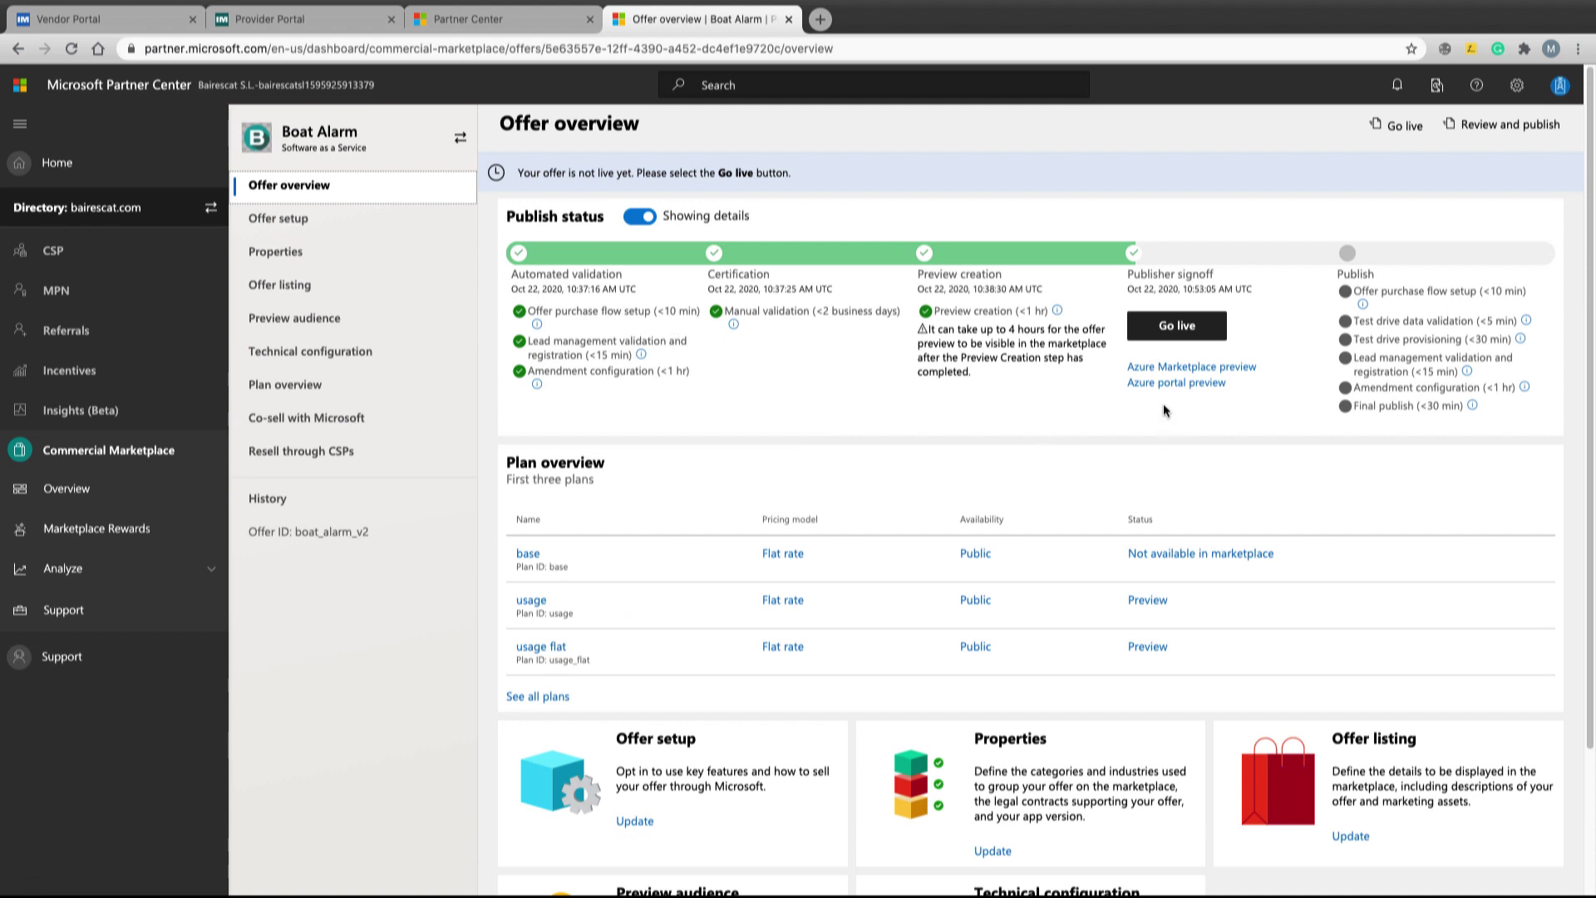
Preview the Boat Alarm offer in the Azure portal and read its description
left_click(1175, 382)
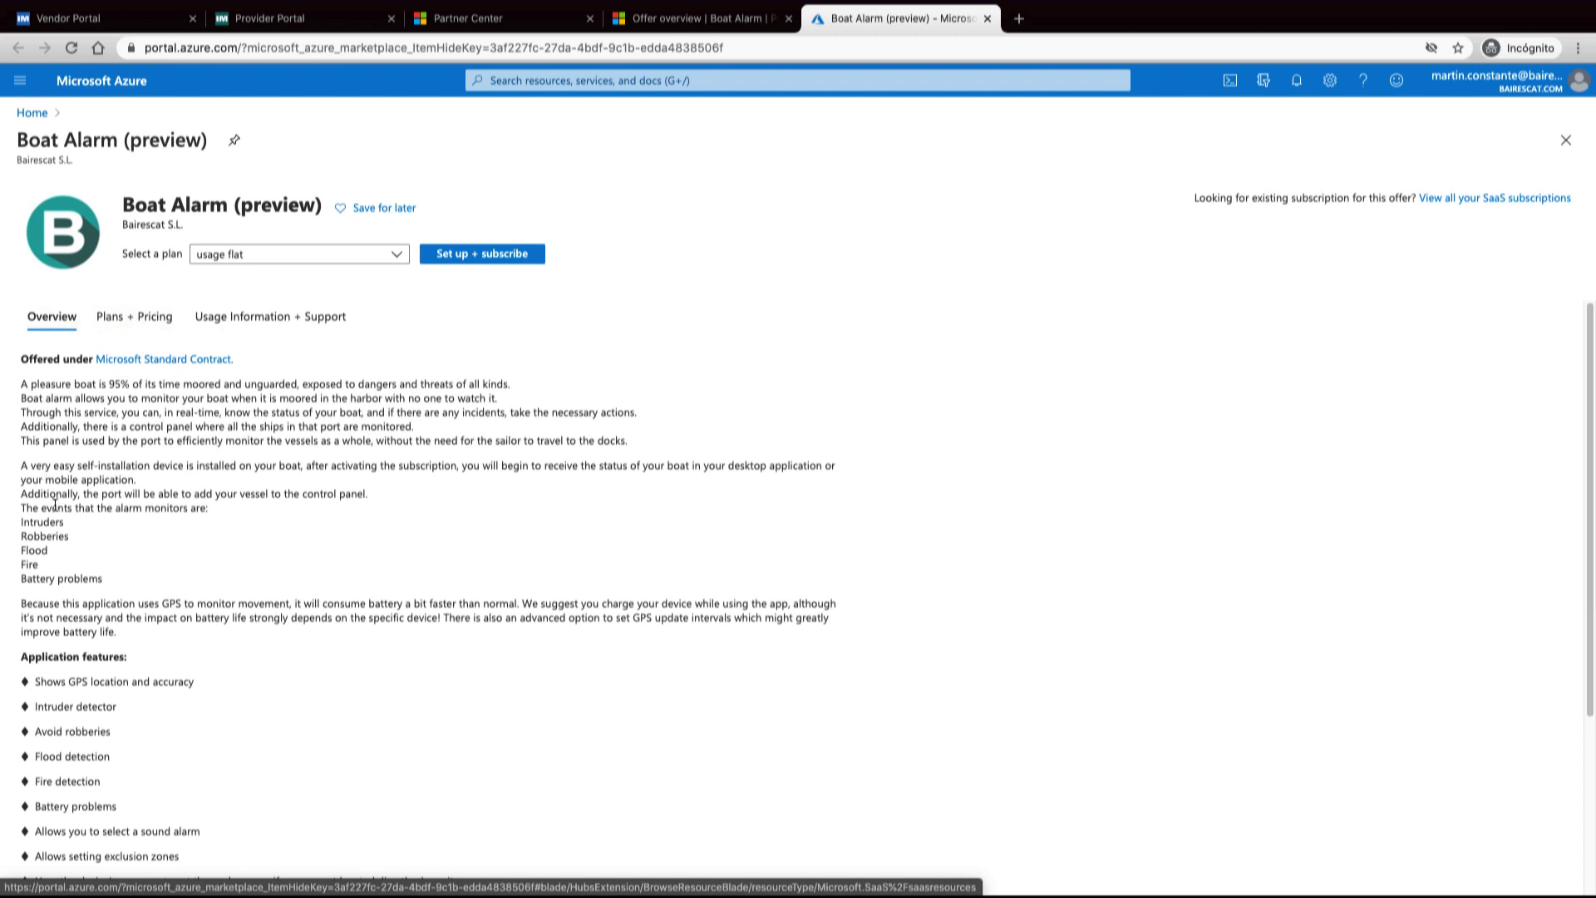
scroll(56, 513, "down", 2)
scroll(57, 513, "down", 2)
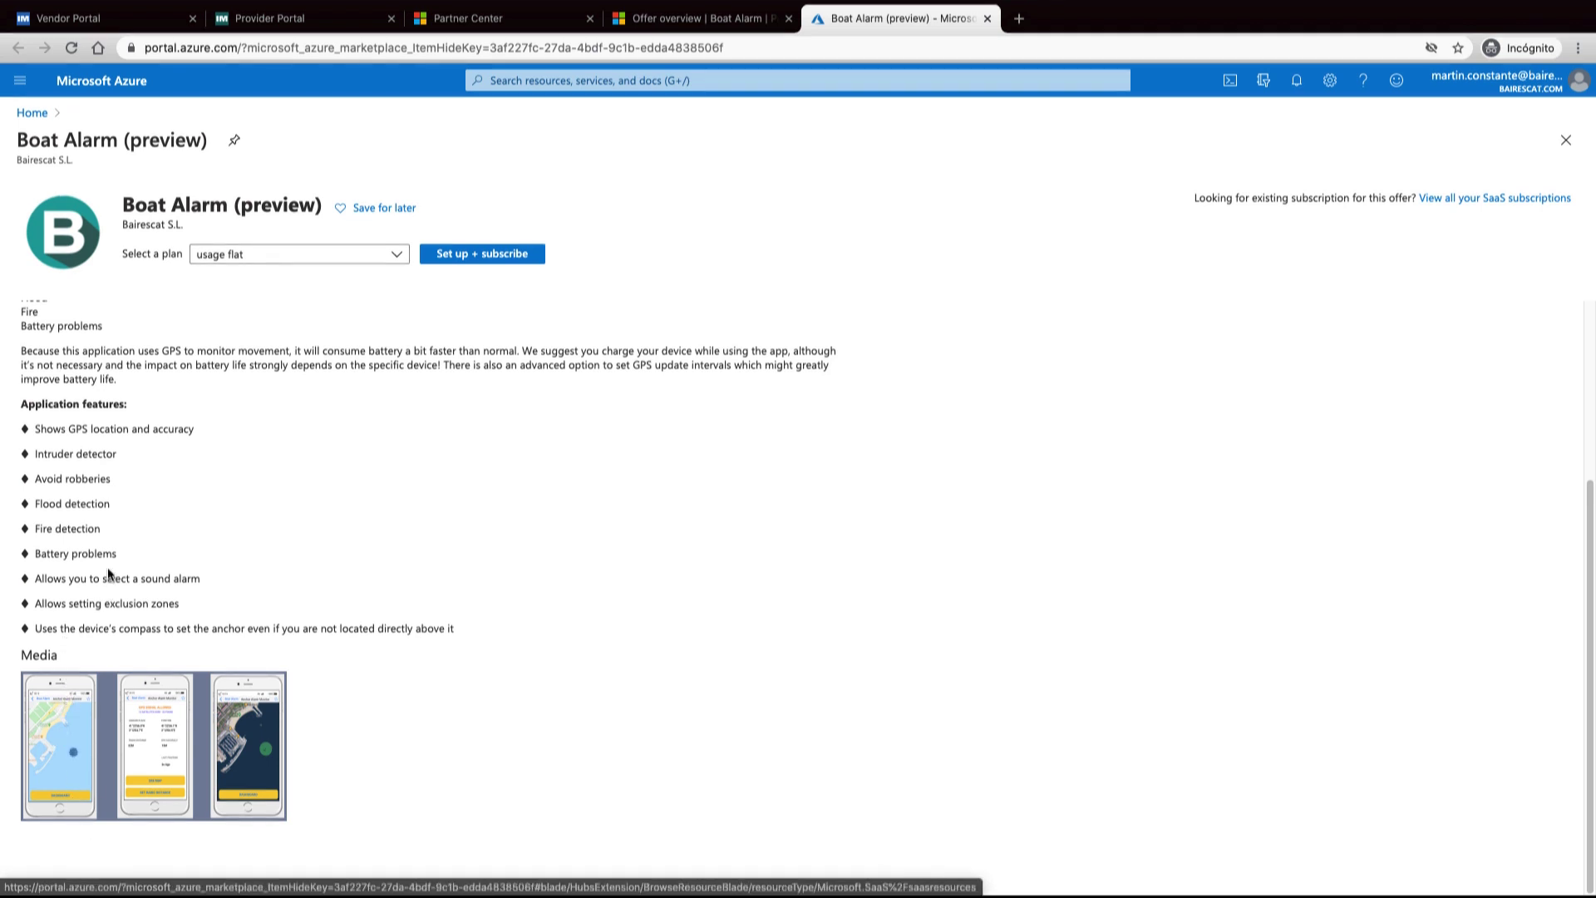
scroll(107, 567, "up", 3)
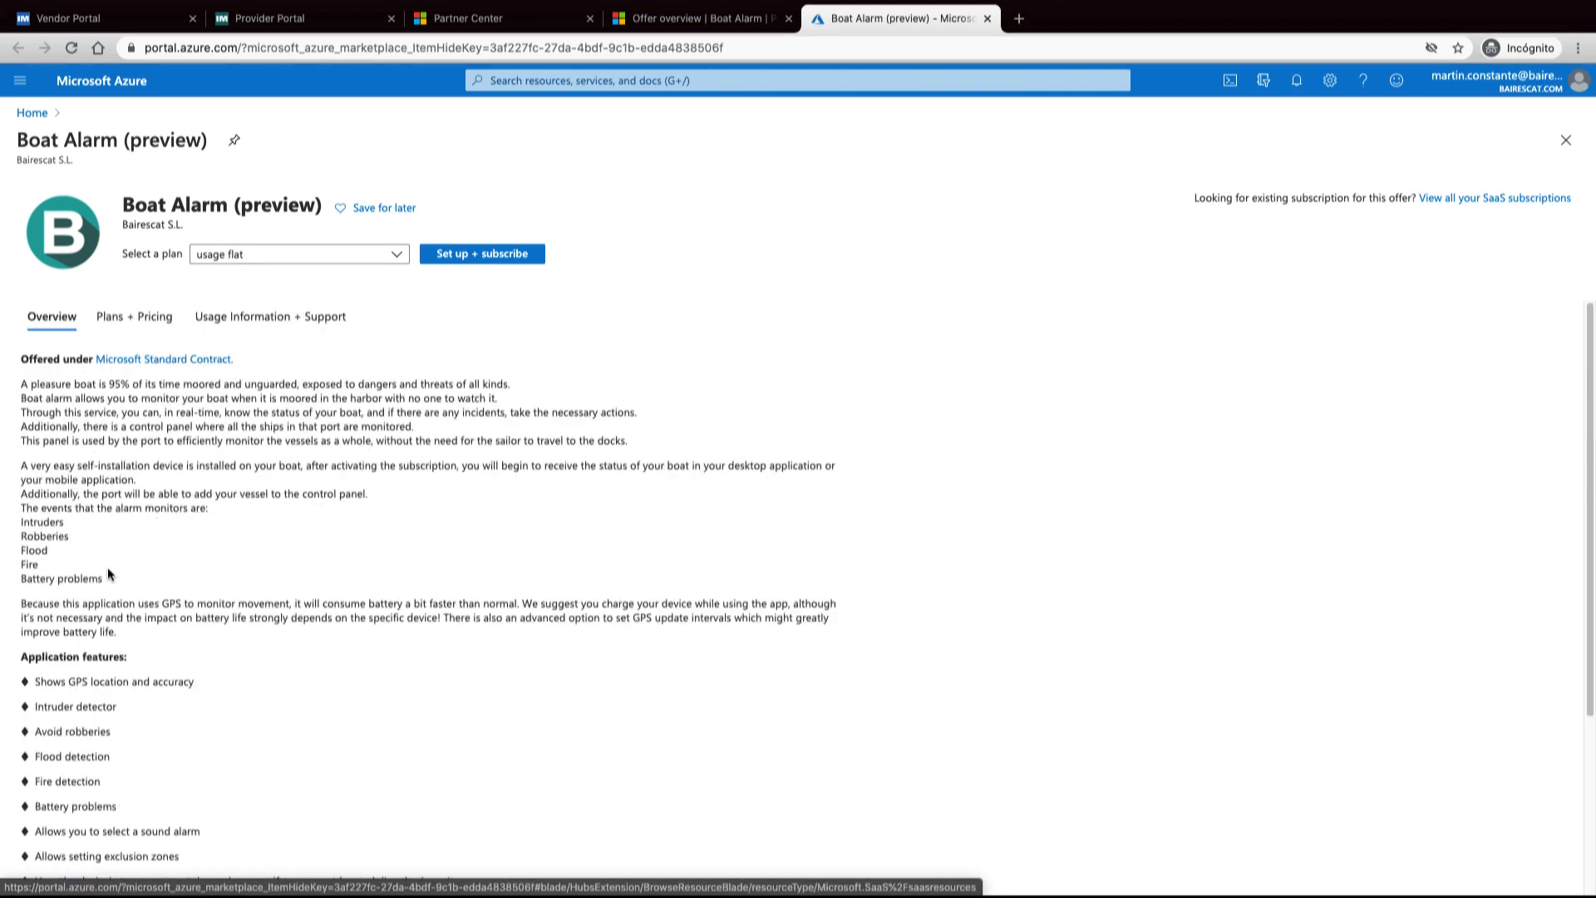
Review Plans + Pricing and Usage Information + Support, then begin subscribing to the usage flat plan
left_click(139, 316)
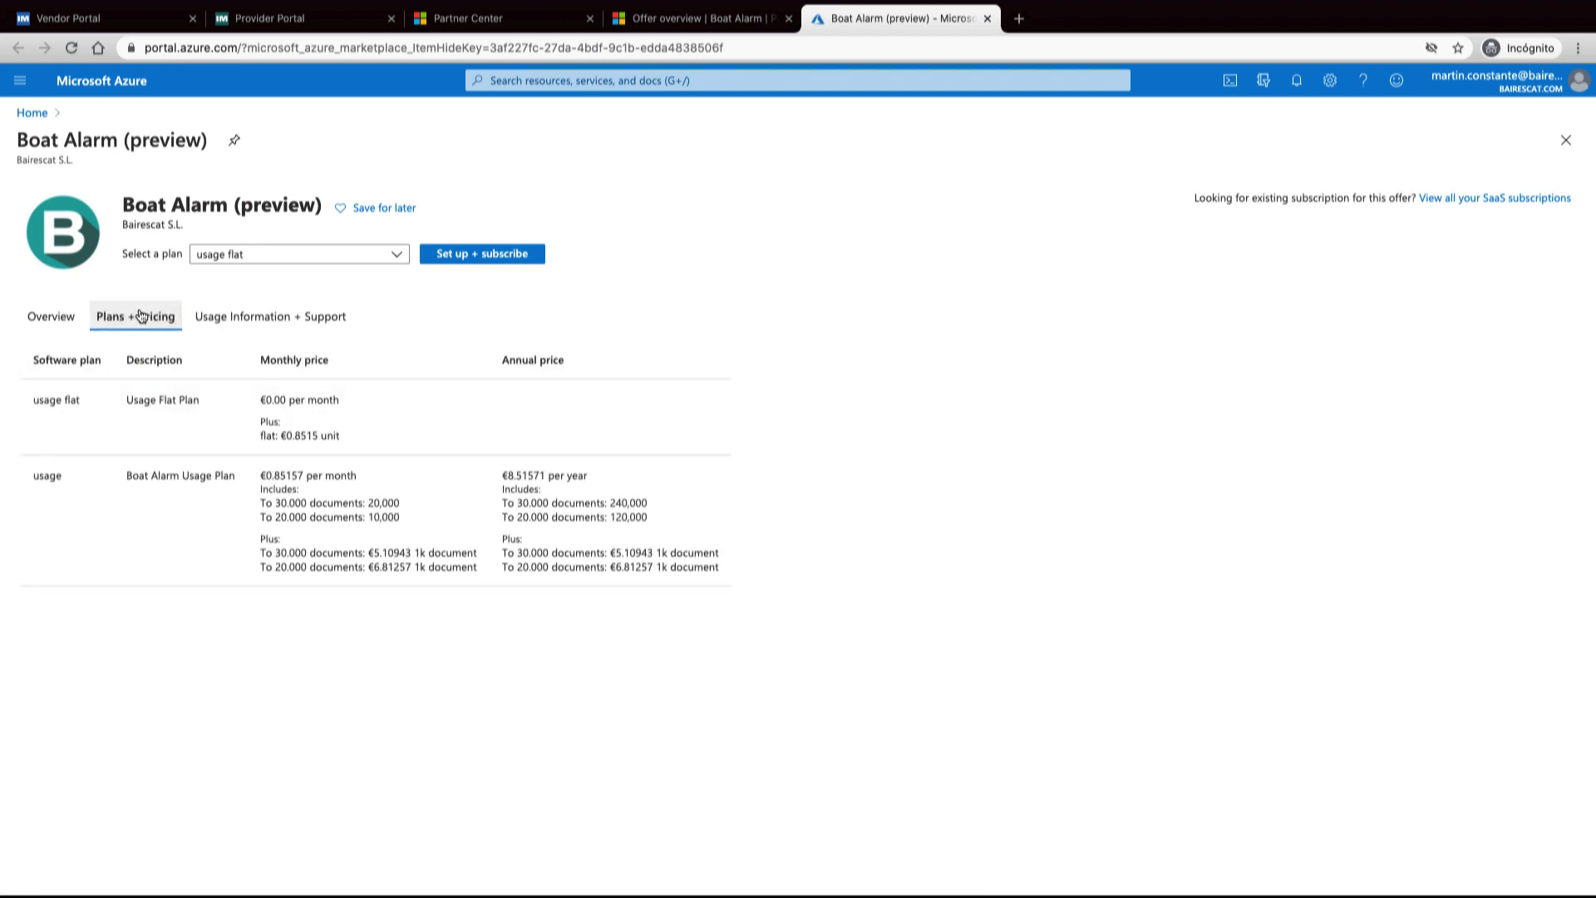
left_click(258, 319)
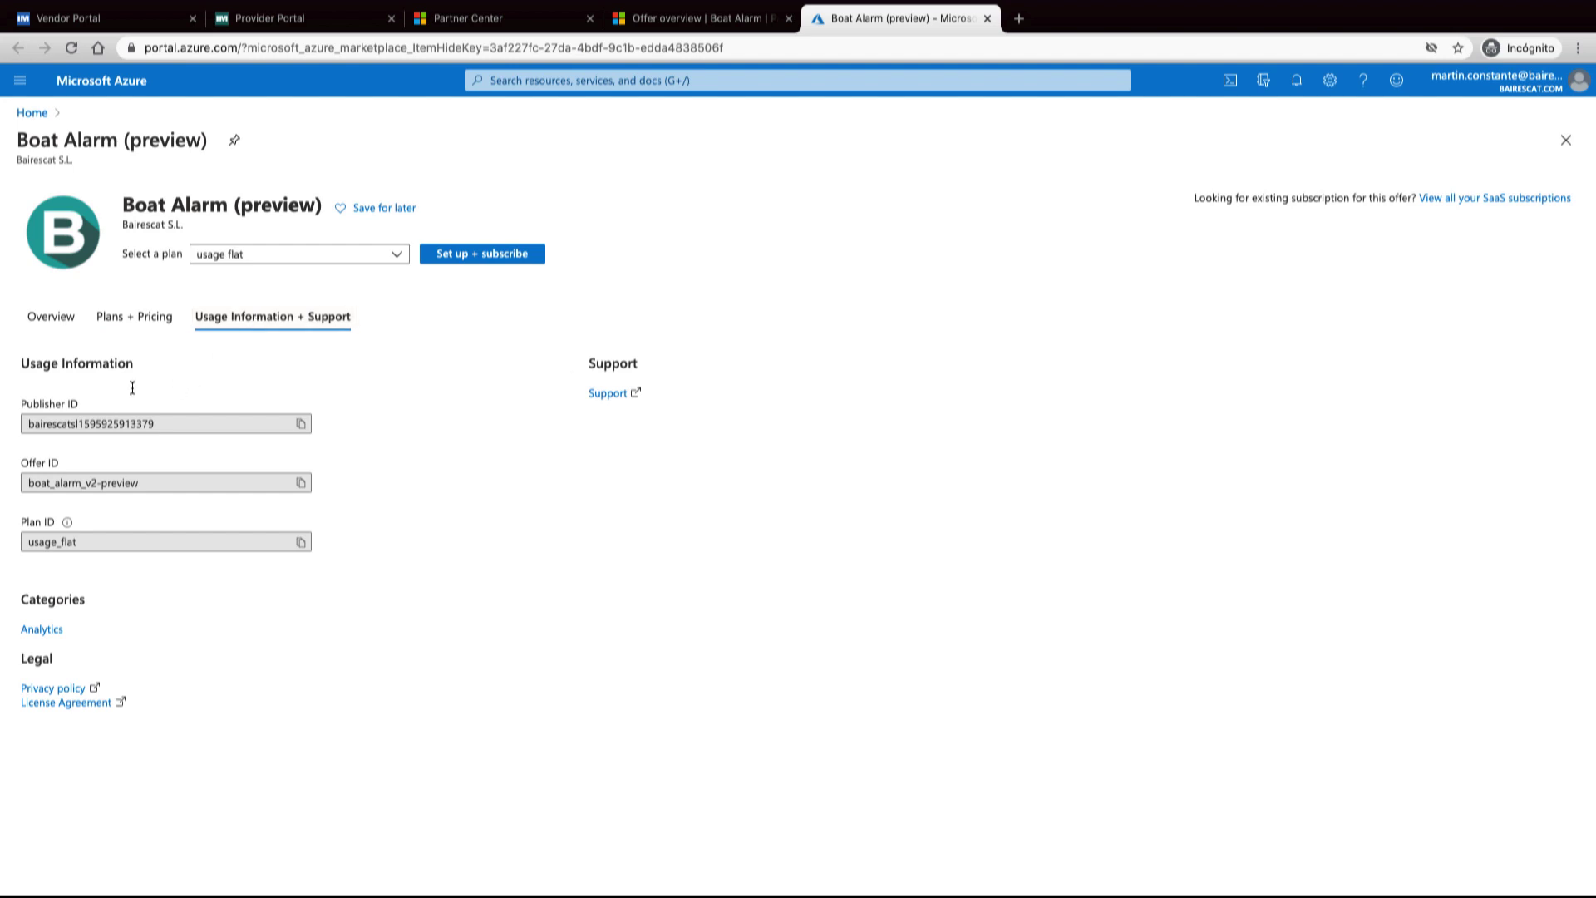
left_click(66, 327)
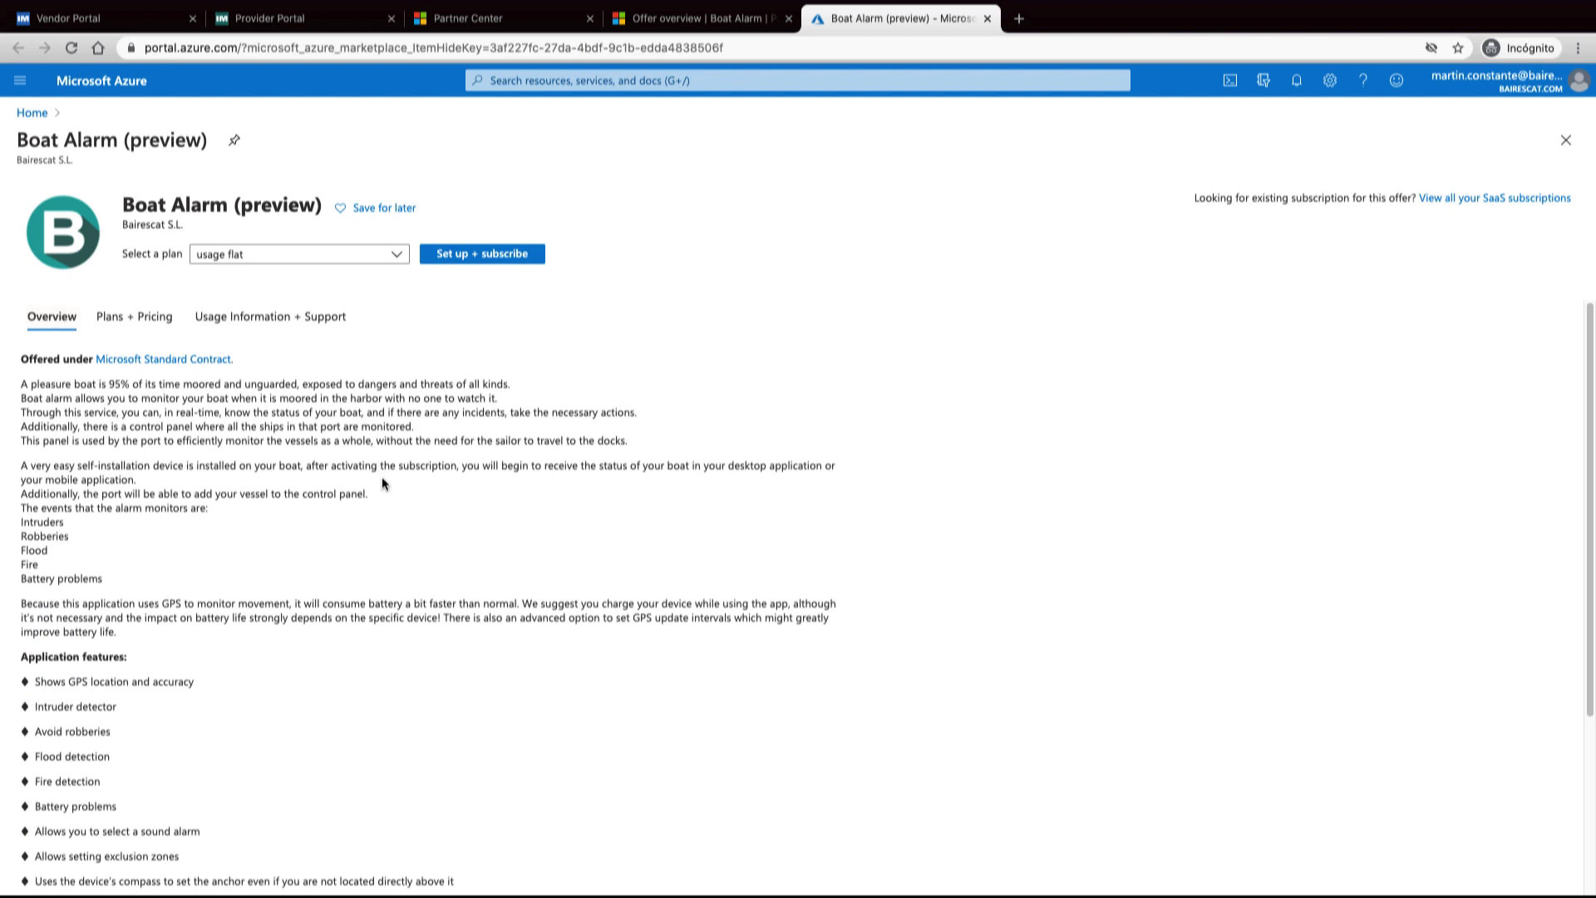
left_click(512, 260)
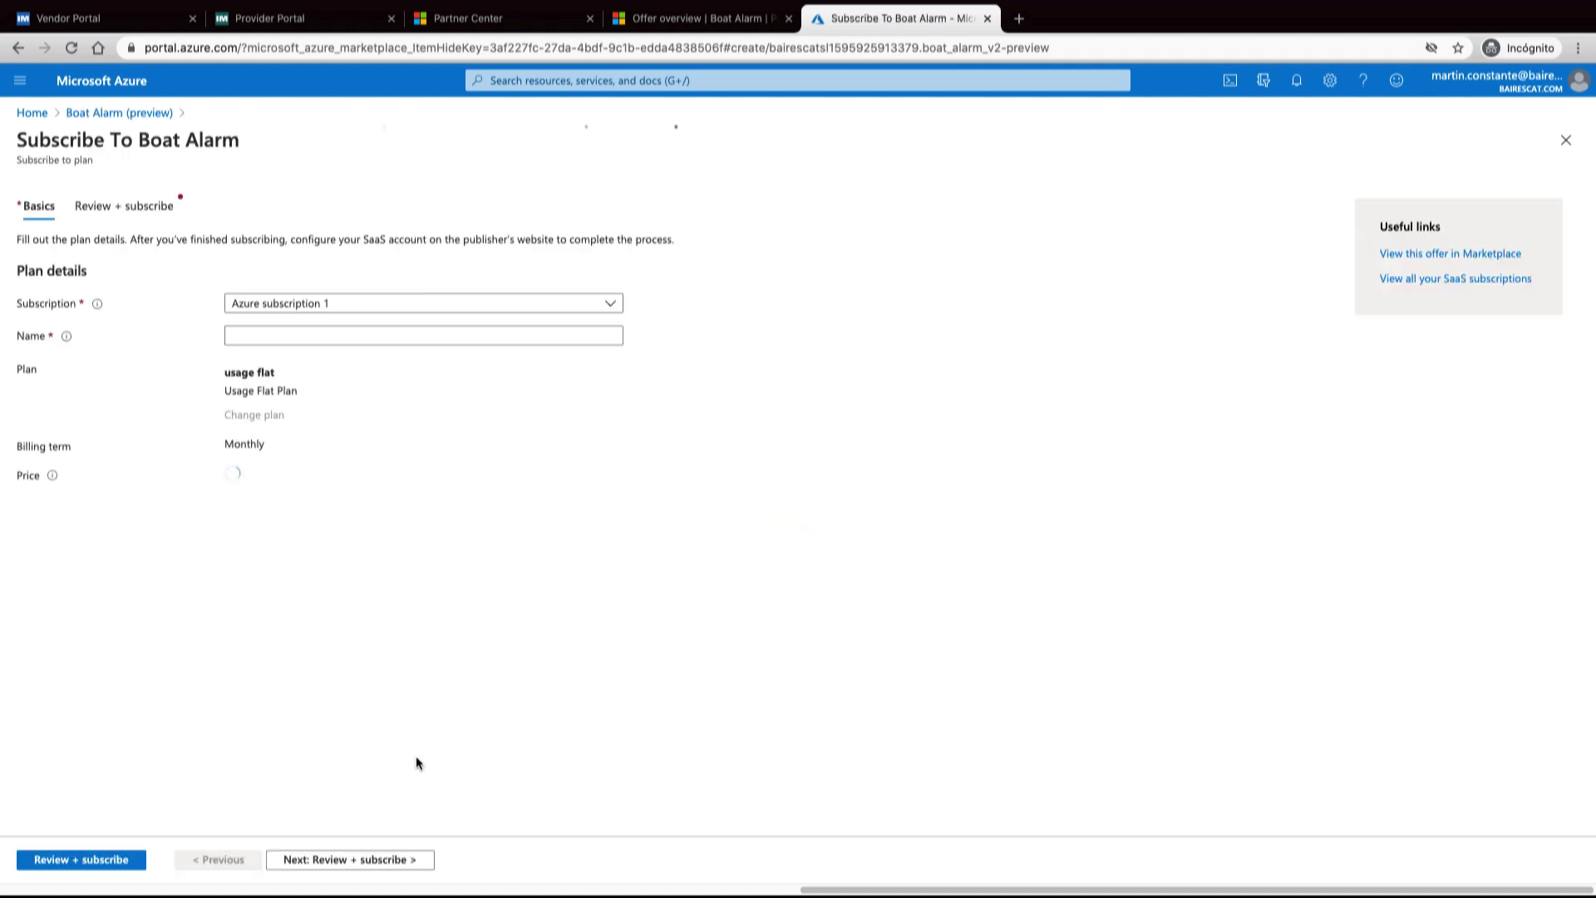
Name the subscription 'test' and confirm the Boat Alarm usage flat purchase
left_click(442, 336)
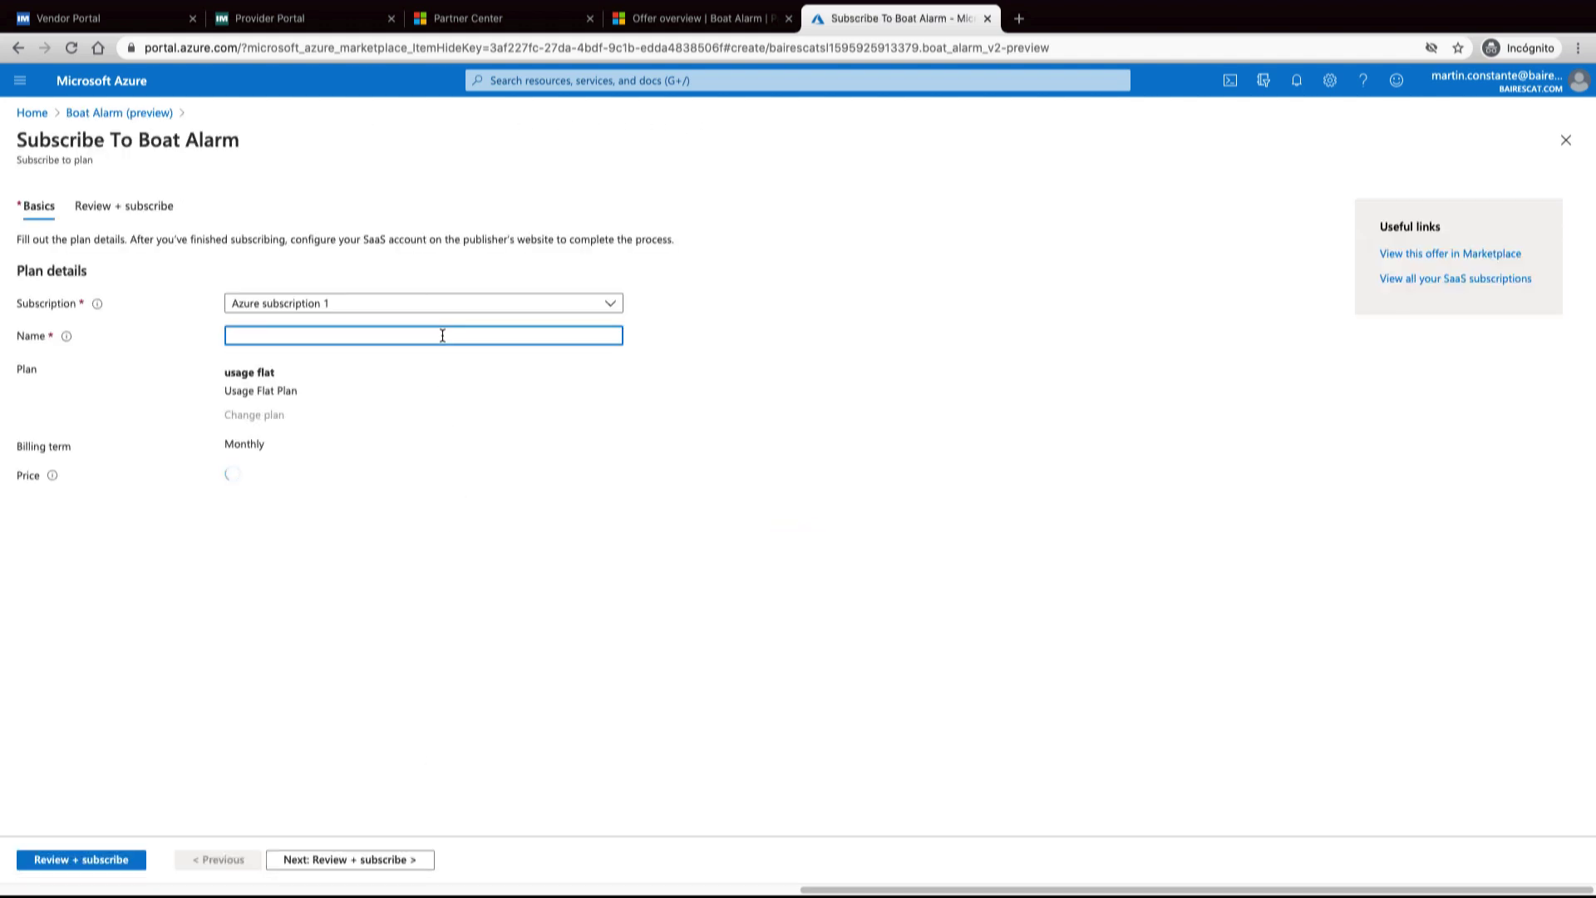
type("test")
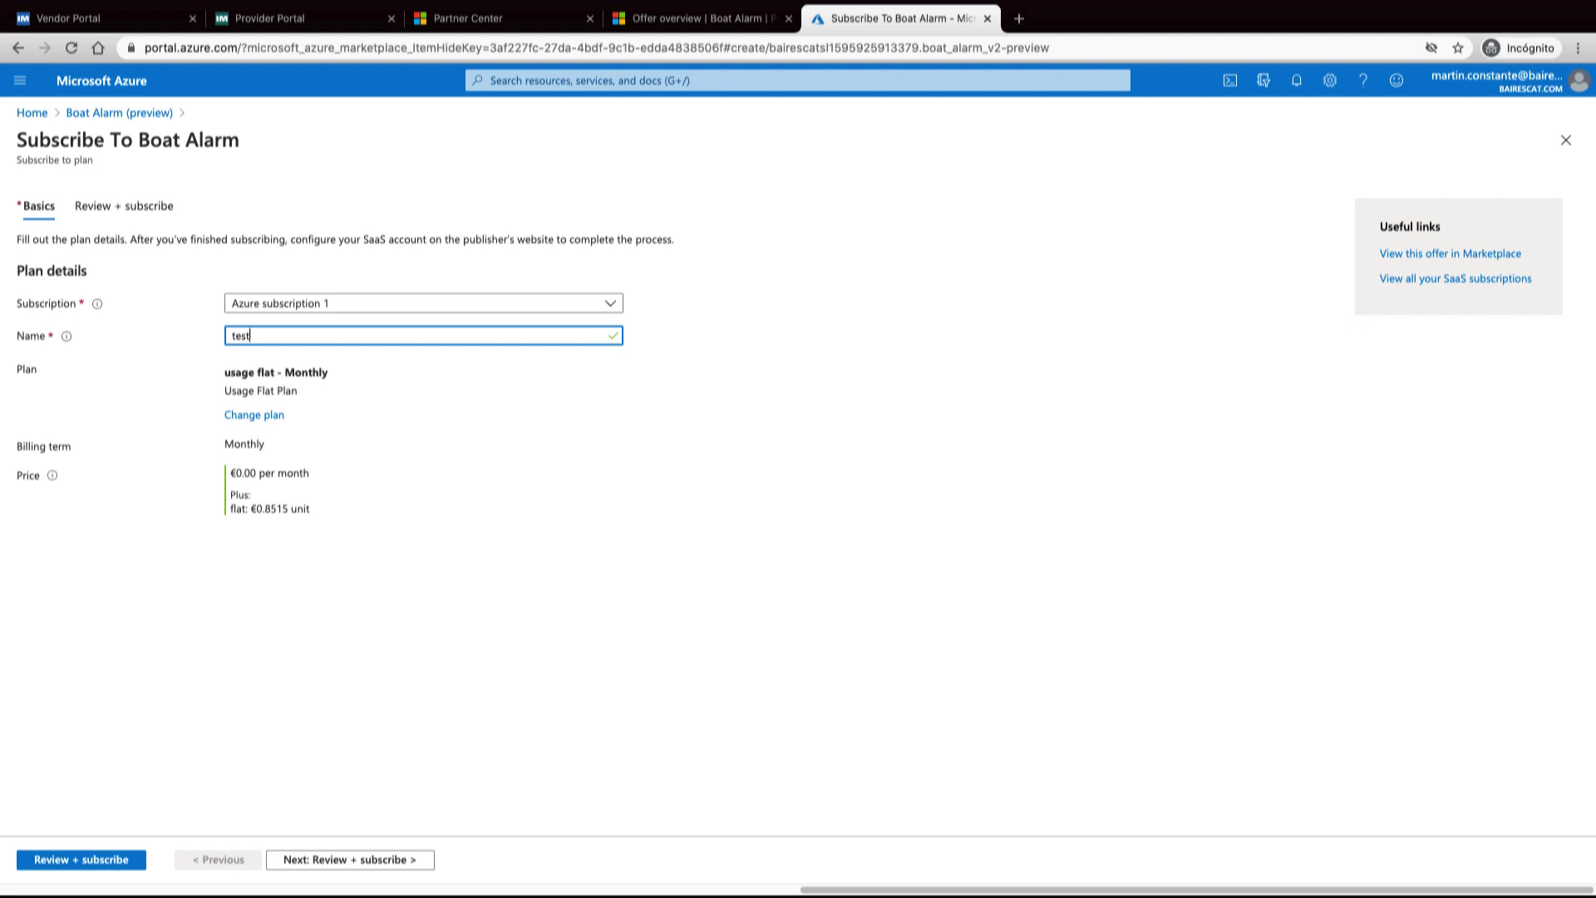
left_click(90, 860)
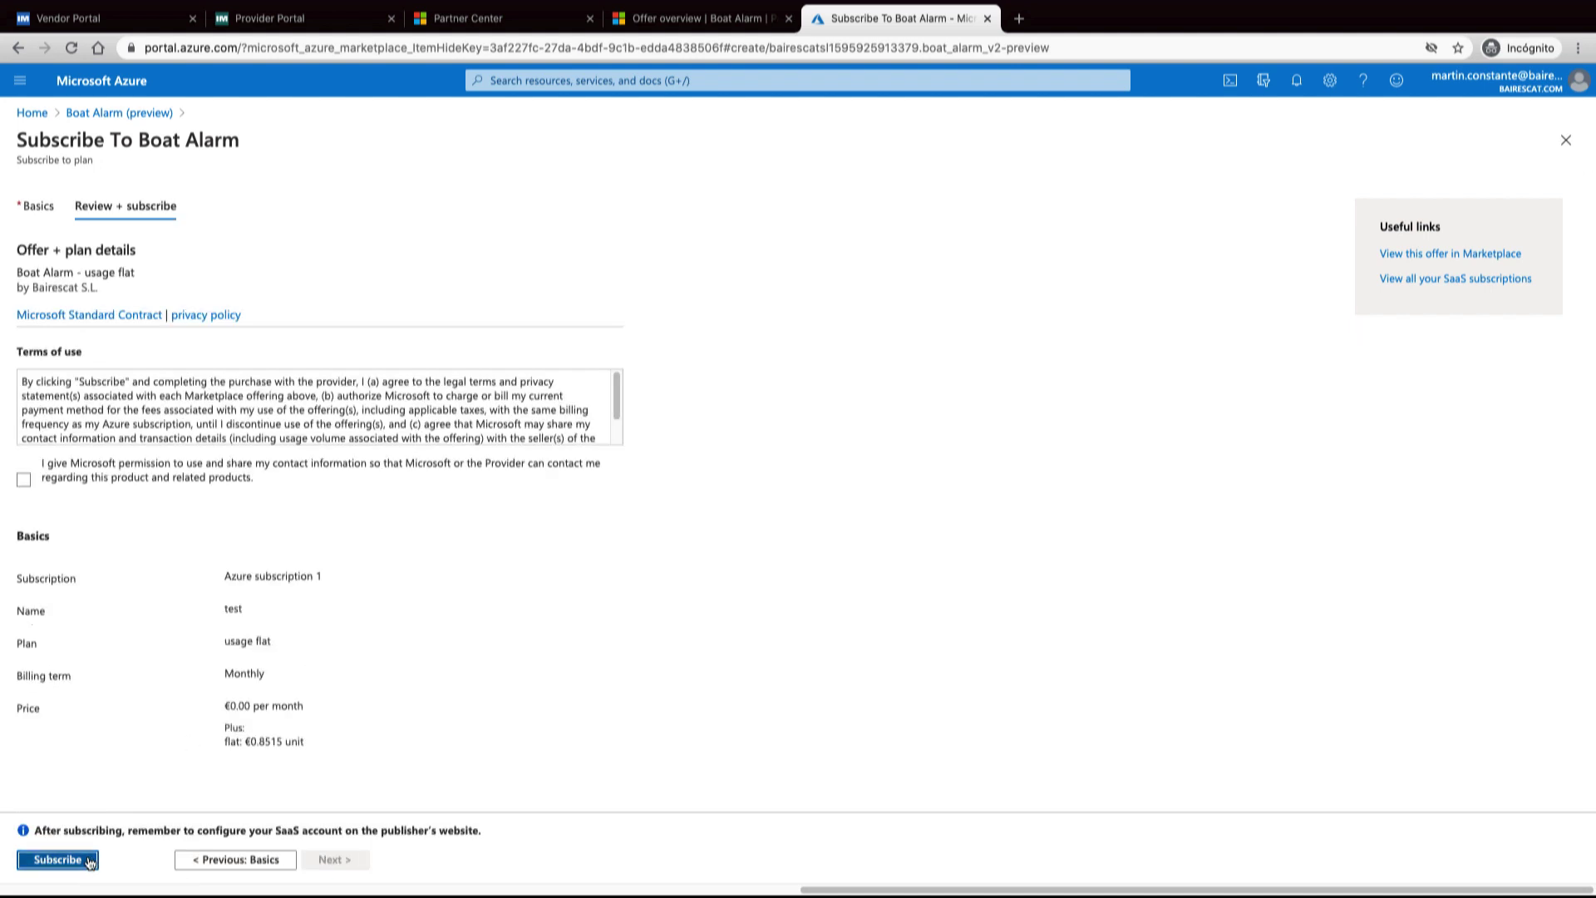
left_click(88, 860)
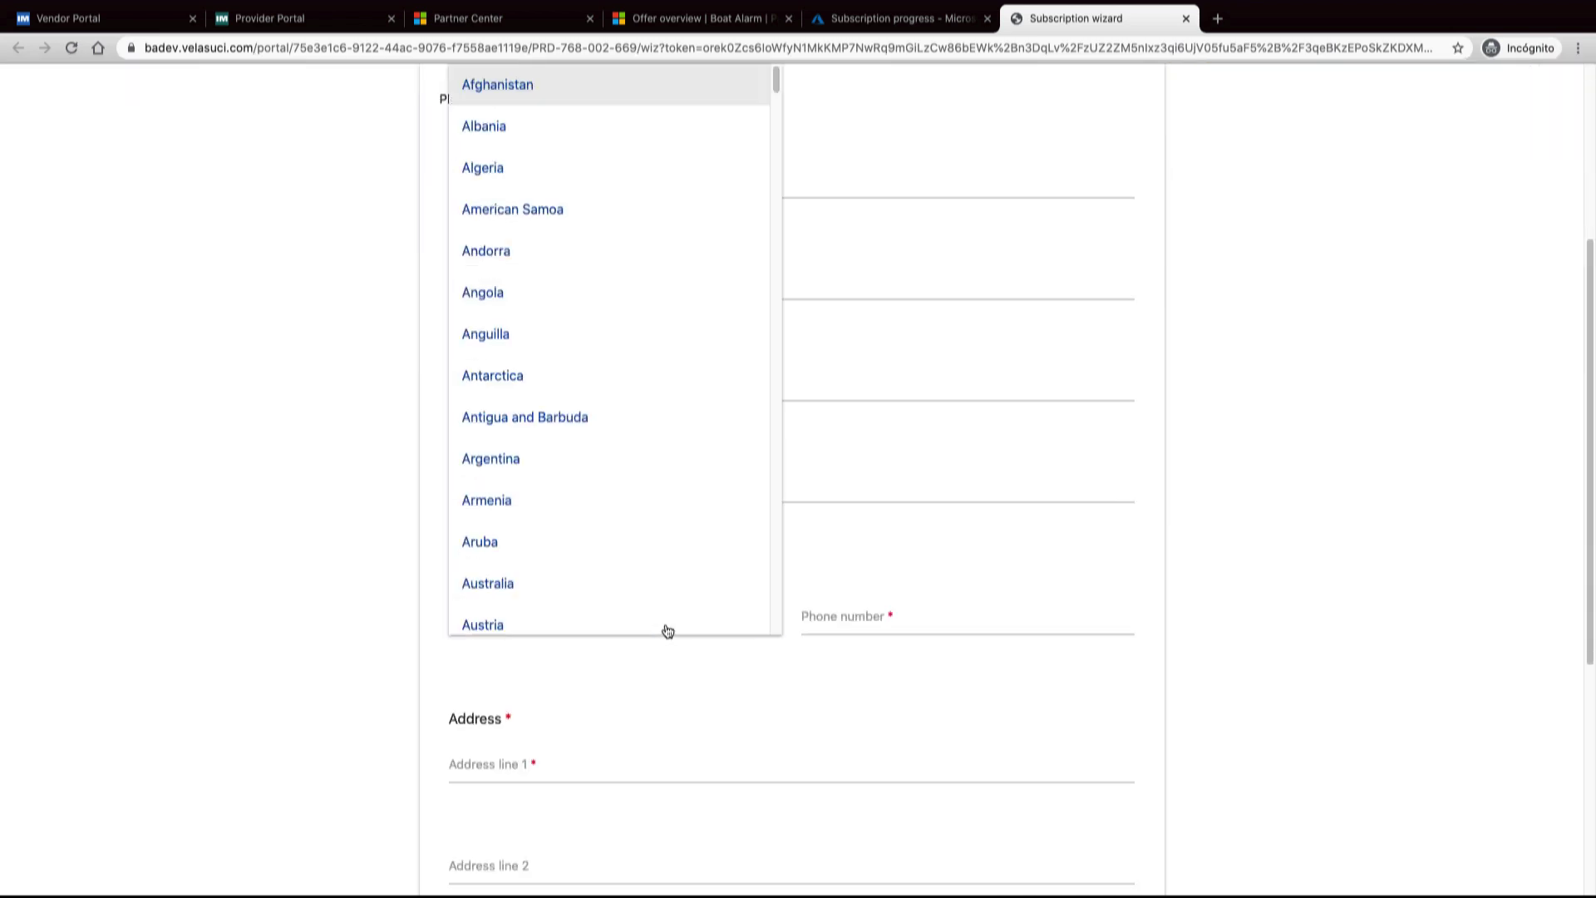
Enter the contact phone number with Spain as its country
type("spain")
key("Return")
left_click(865, 623)
type("666666666")
Fill in the street address, city, state and ZIP code, choose Spain as country, and continue
left_click(745, 762)
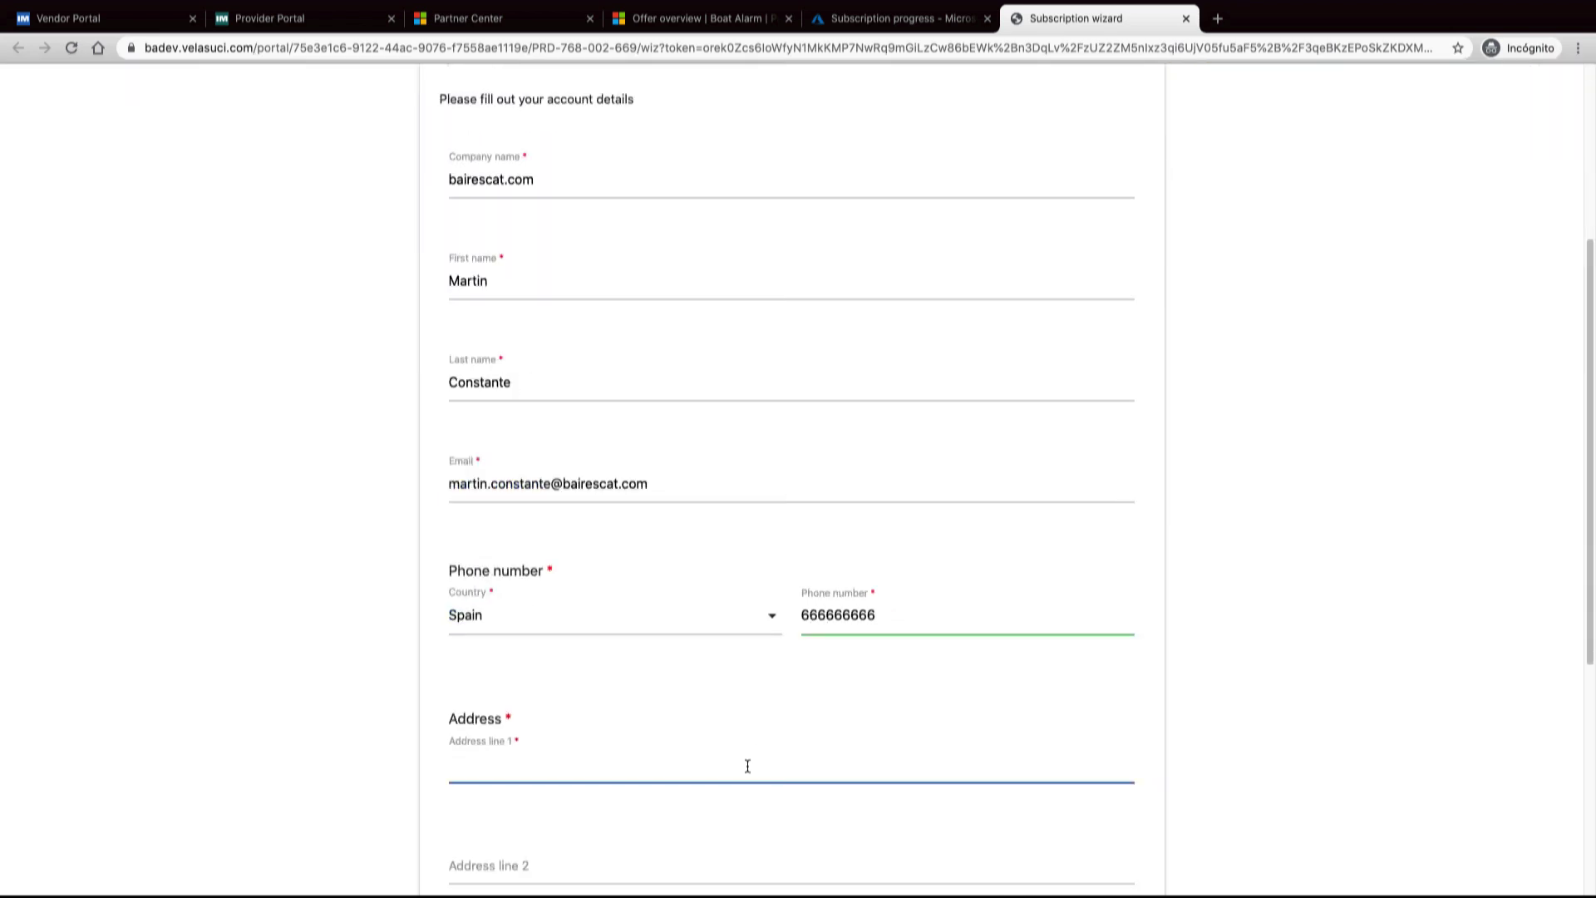
scroll(596, 639, "down", 4)
left_click(596, 639)
type("Barcelona")
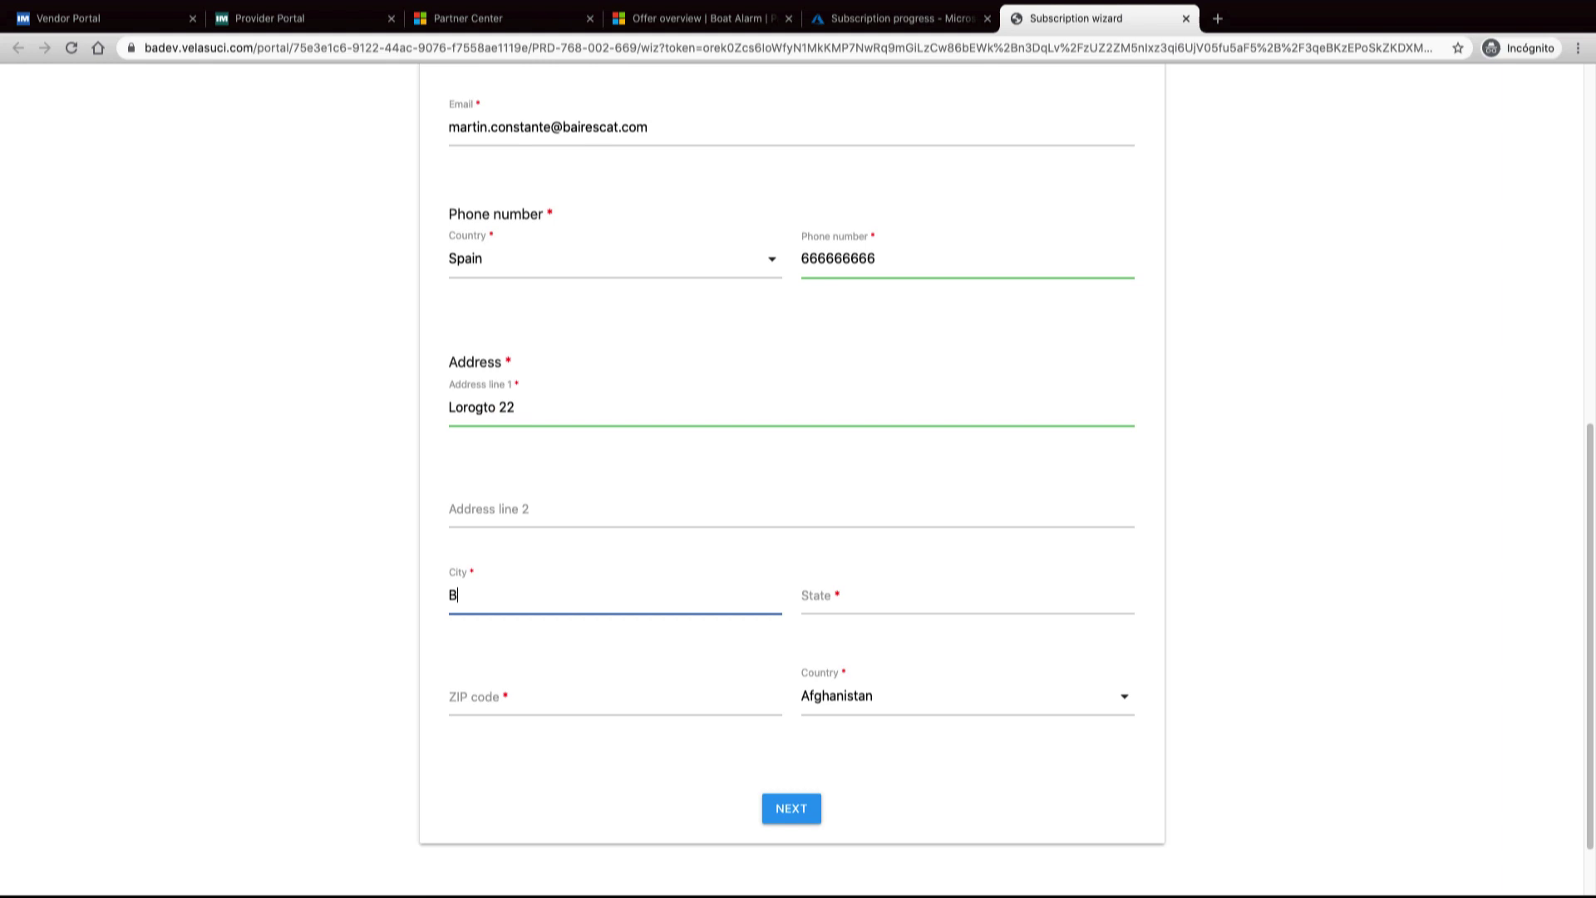
key("Tab")
type("Spain")
key("Tab")
type("08008")
left_click(865, 696)
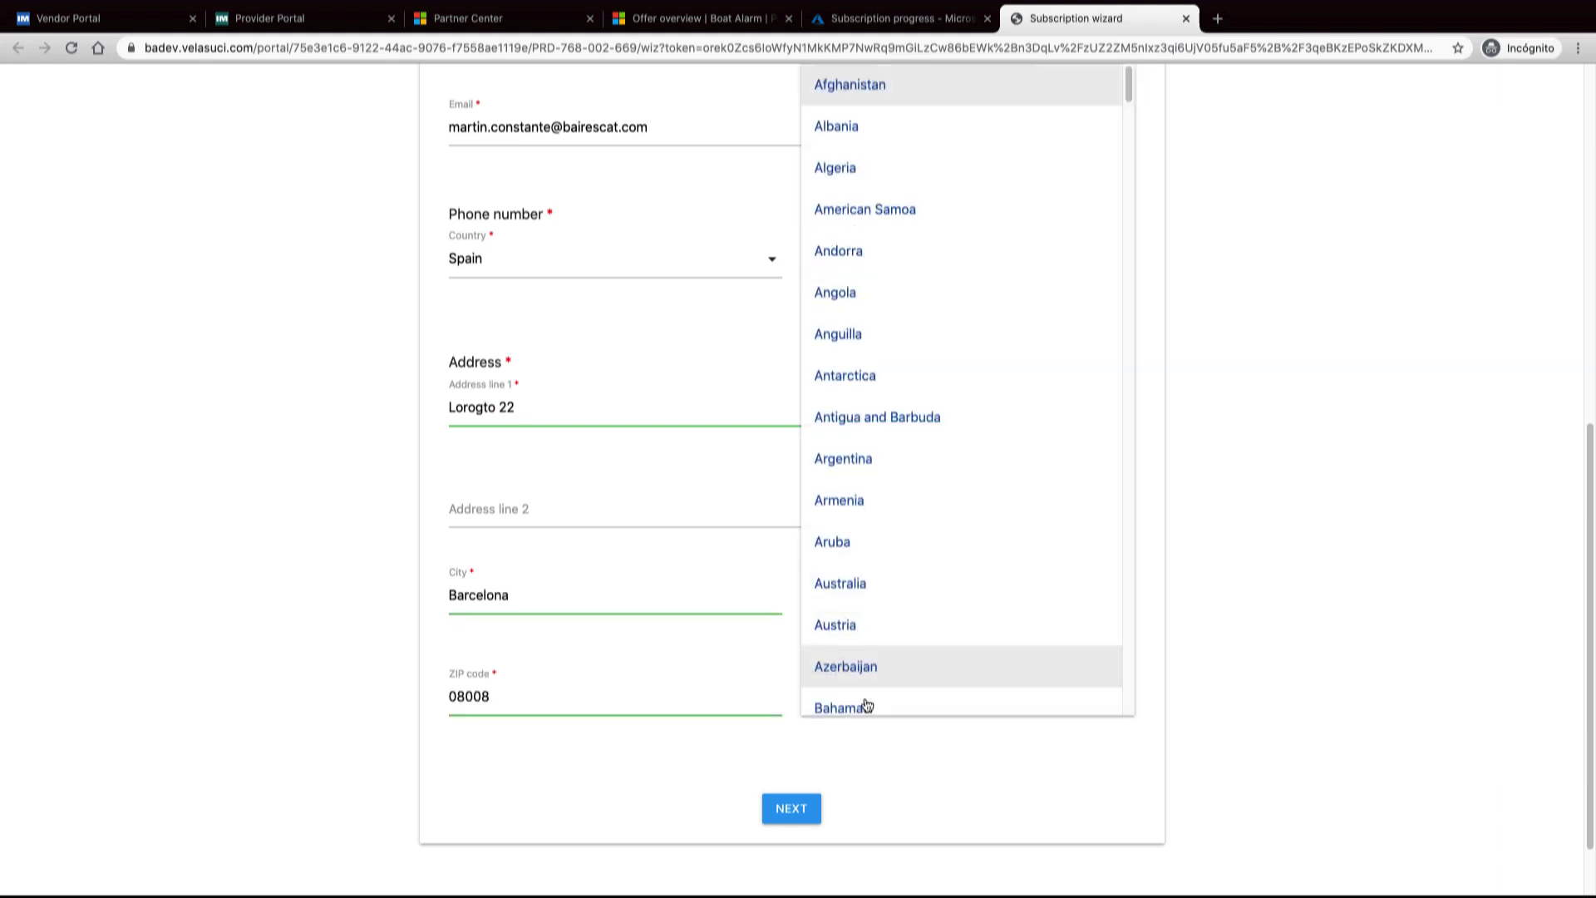
type("spain")
key("Return")
left_click(791, 810)
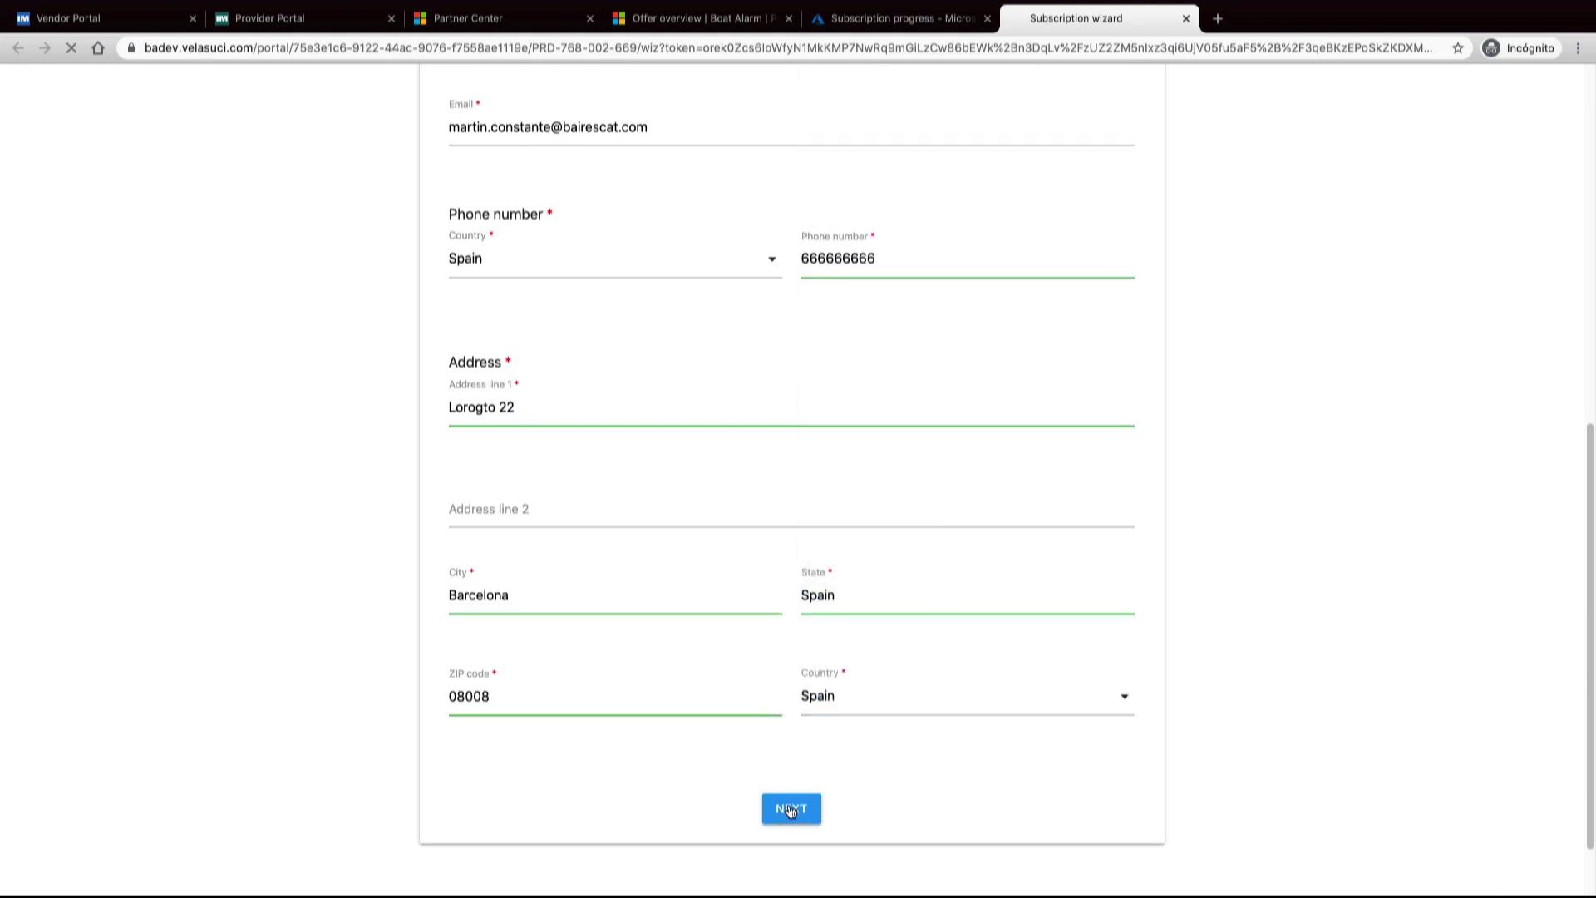
Set subdomain testdomain, choose Third option, add a short comment and subscribe
type("testdomi")
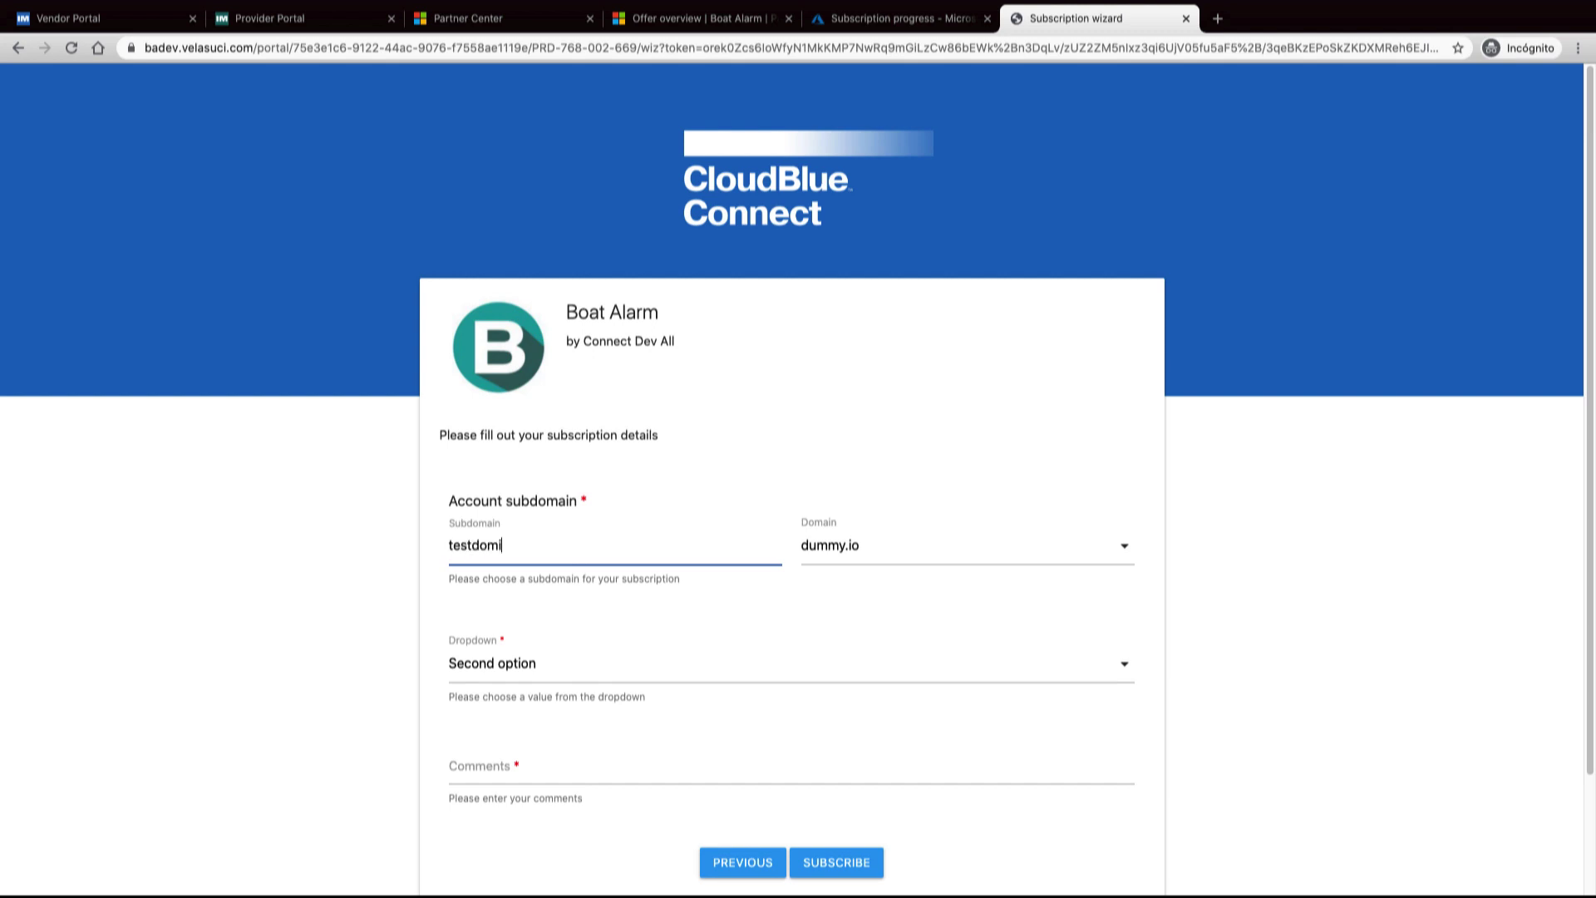
key("BackSpace")
type("ain")
left_click(649, 675)
left_click(616, 749)
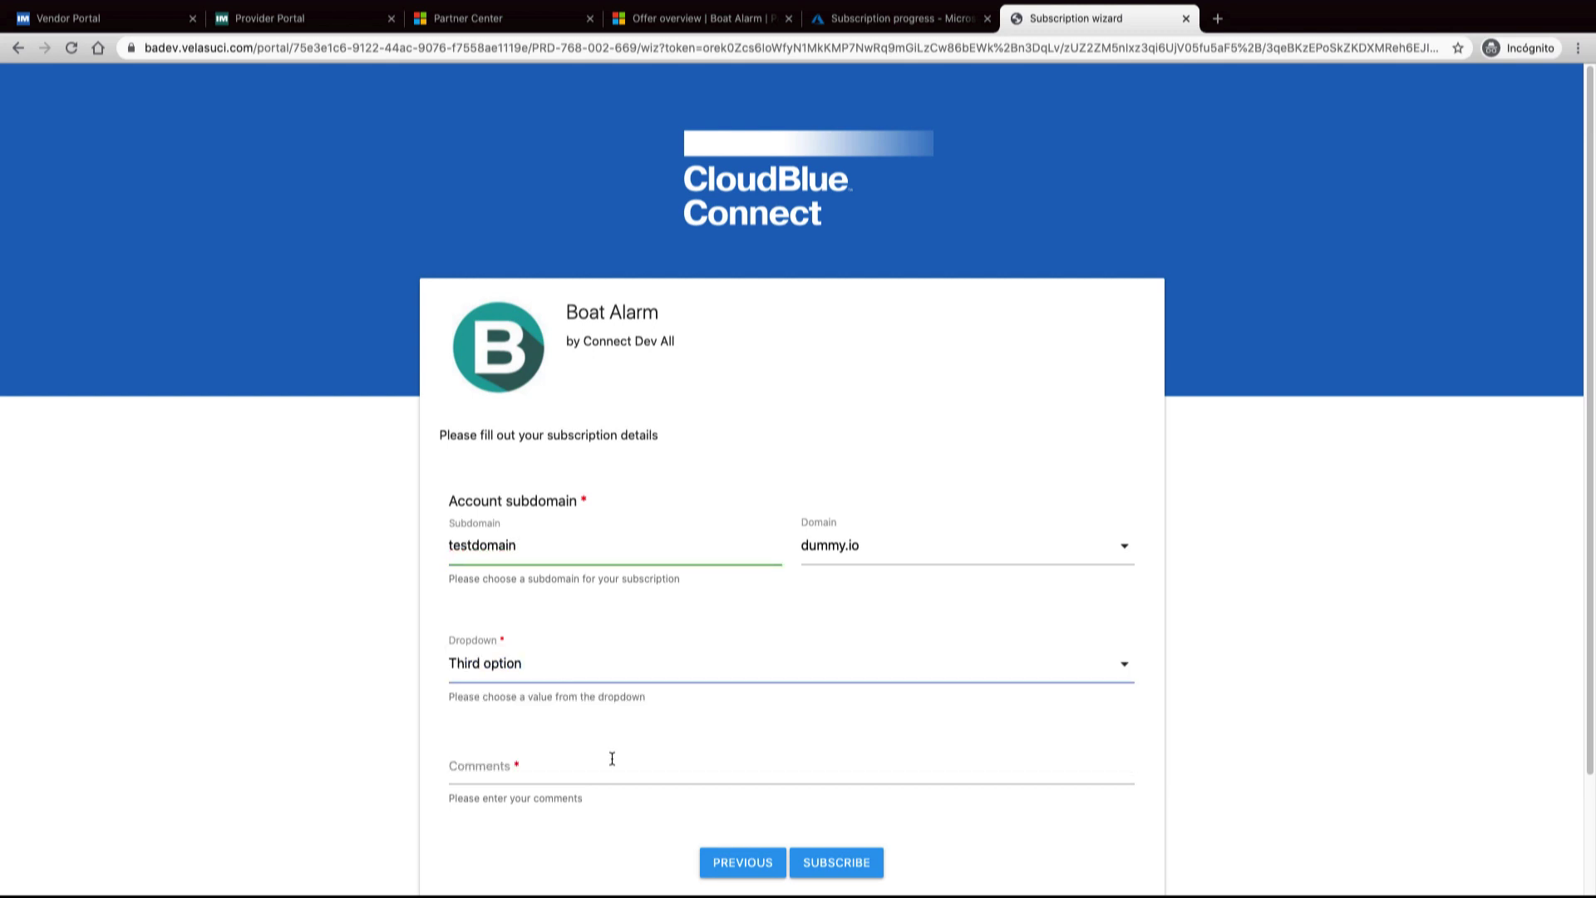
scroll(572, 644, "down", 2)
left_click(571, 644)
type("Cool integration")
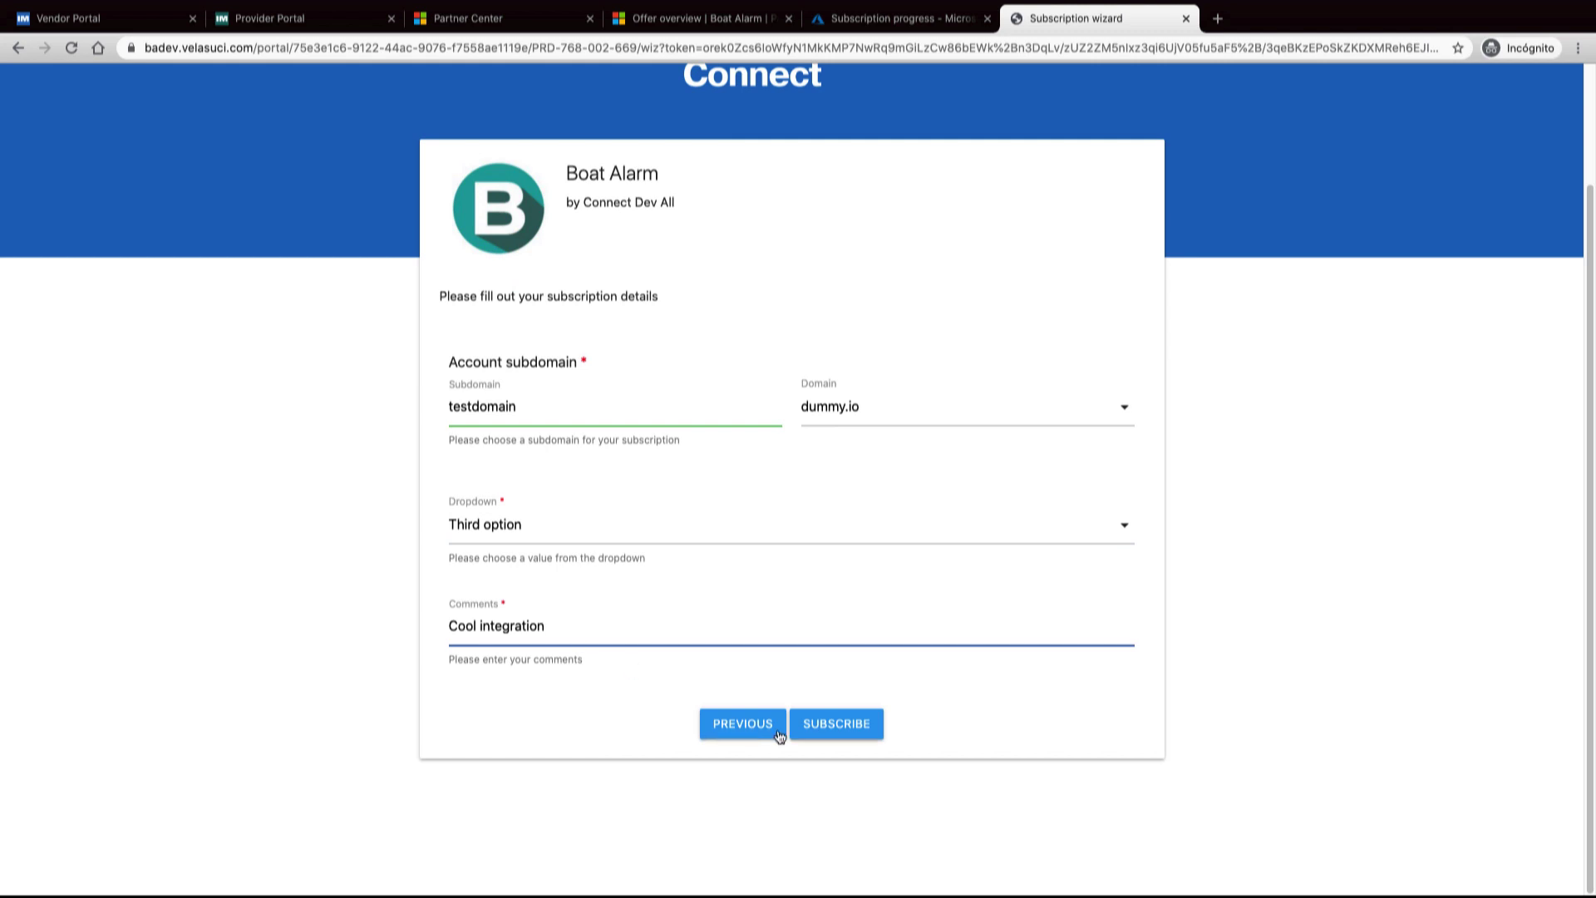
left_click(837, 734)
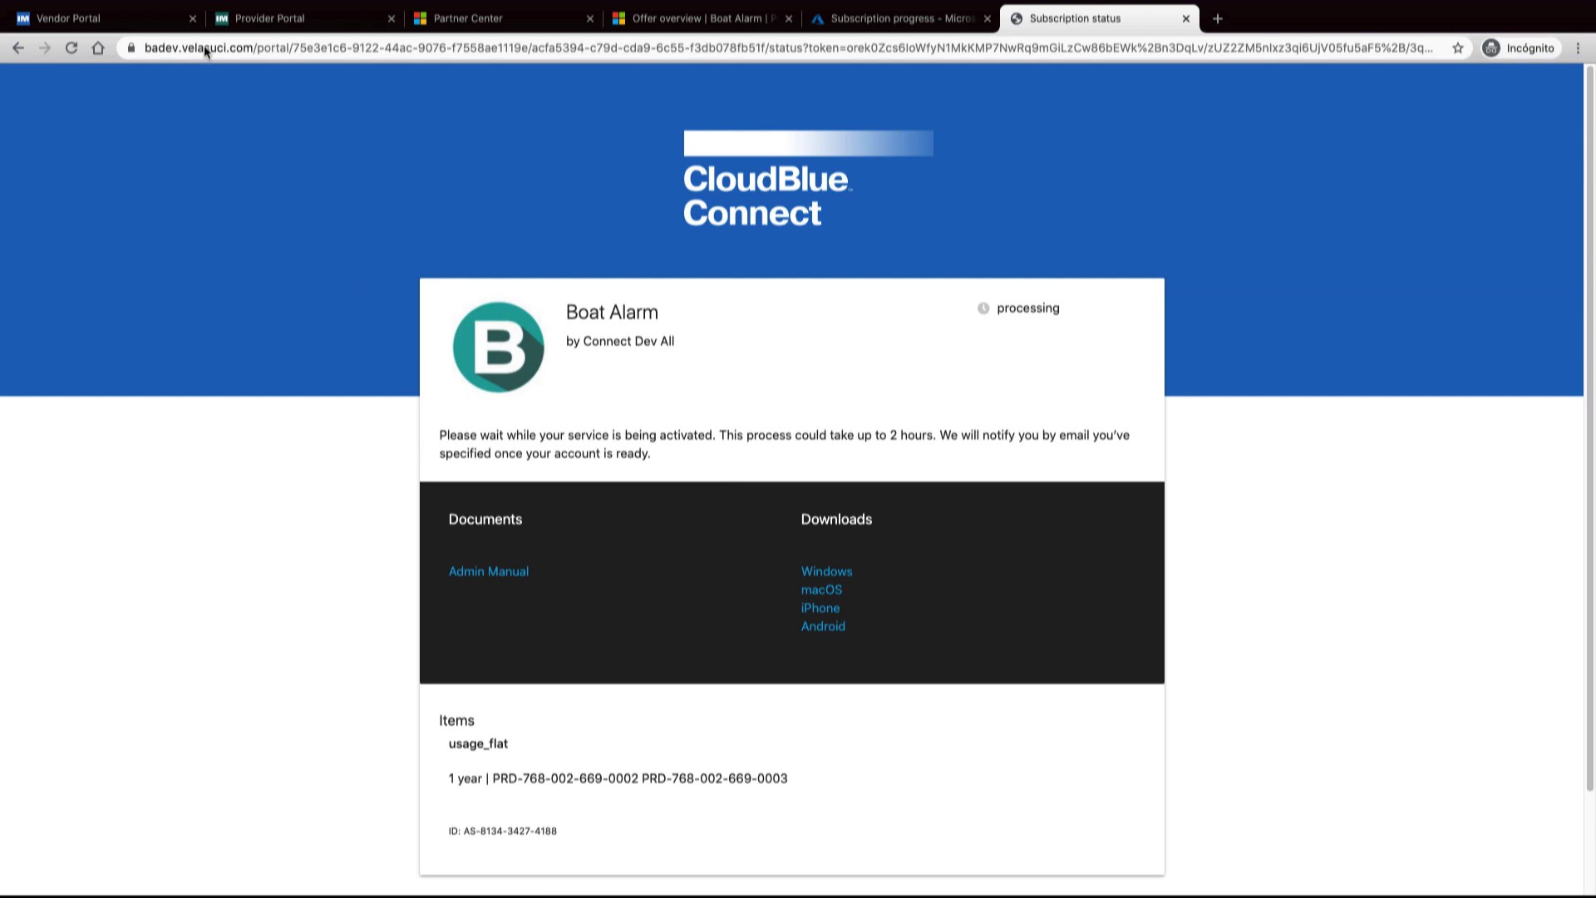
Open the newest pending Boat Alarm purchase request under Vendor Portal Subscriptions > Fulfillment
left_click(142, 15)
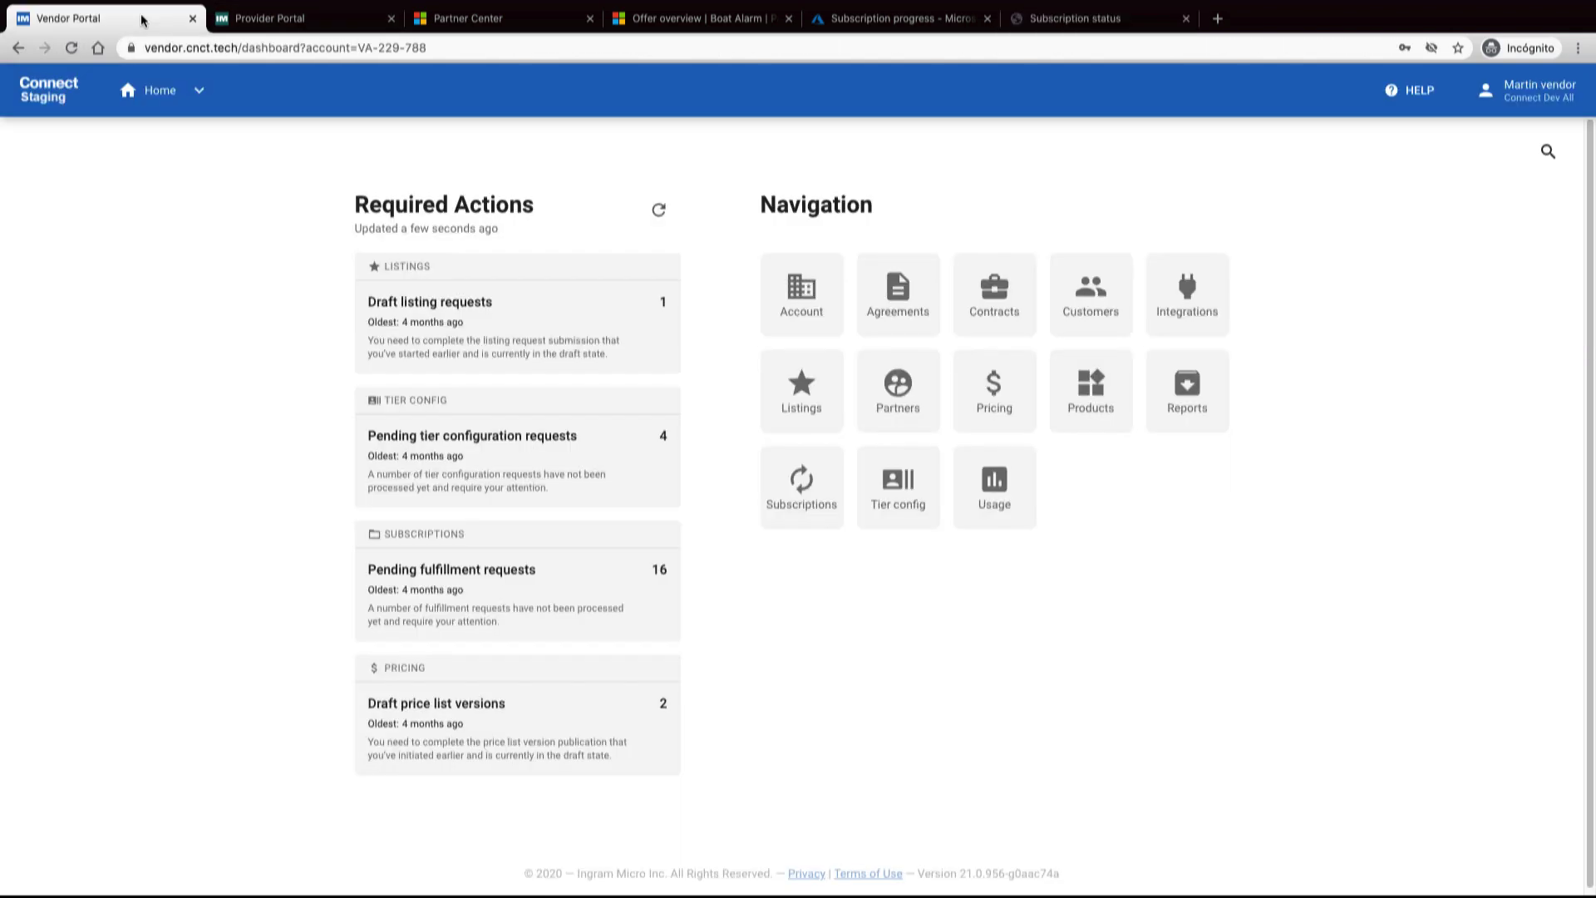
left_click(828, 486)
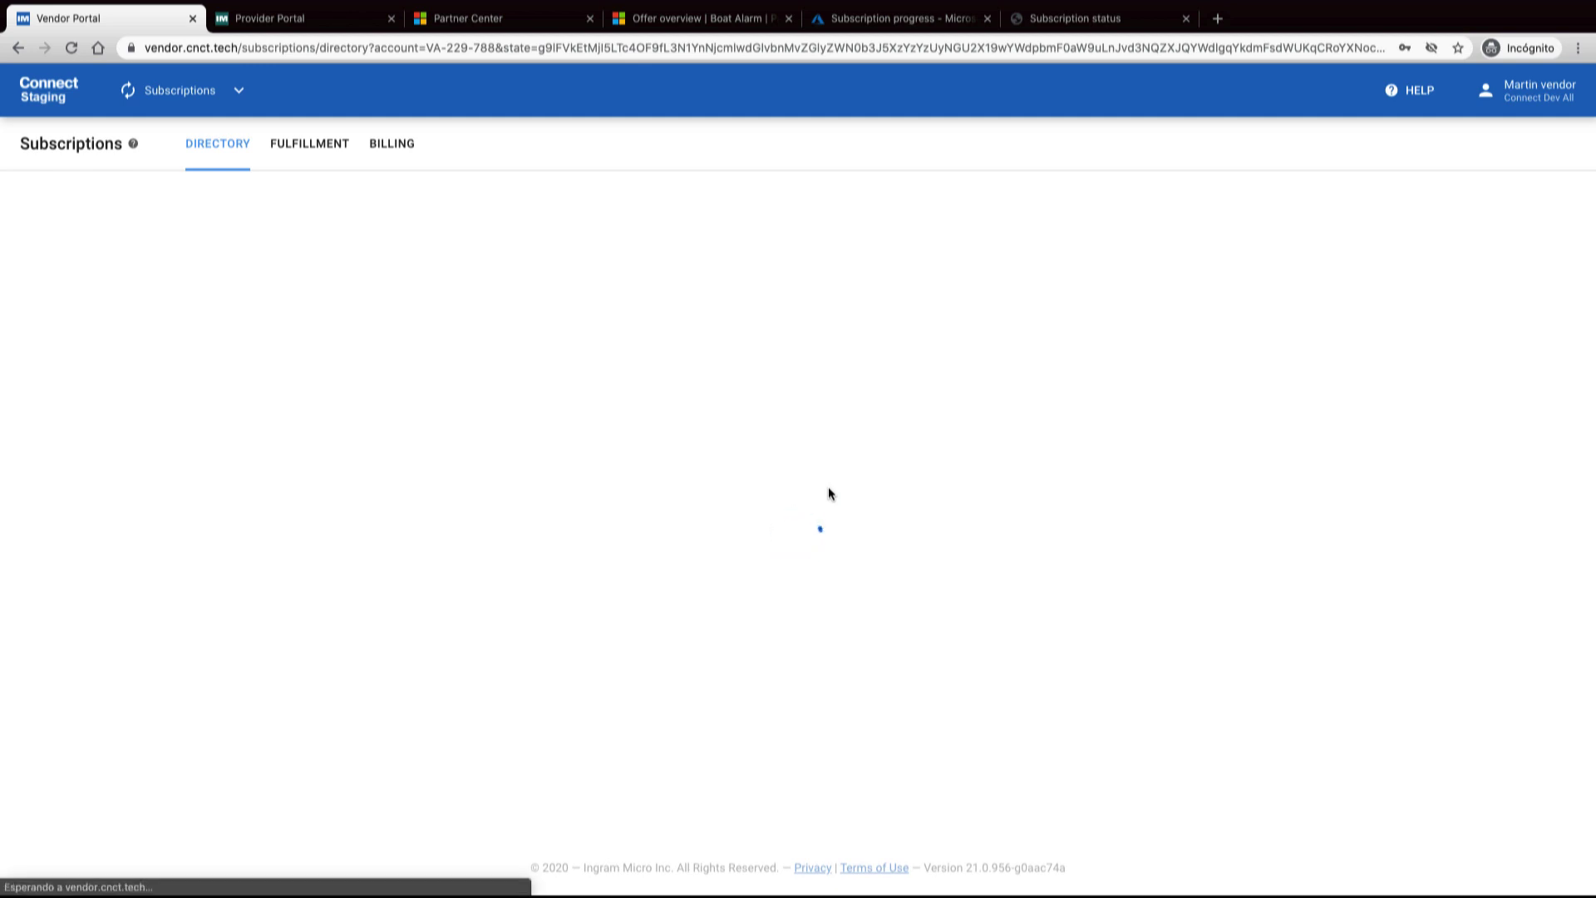
left_click(295, 146)
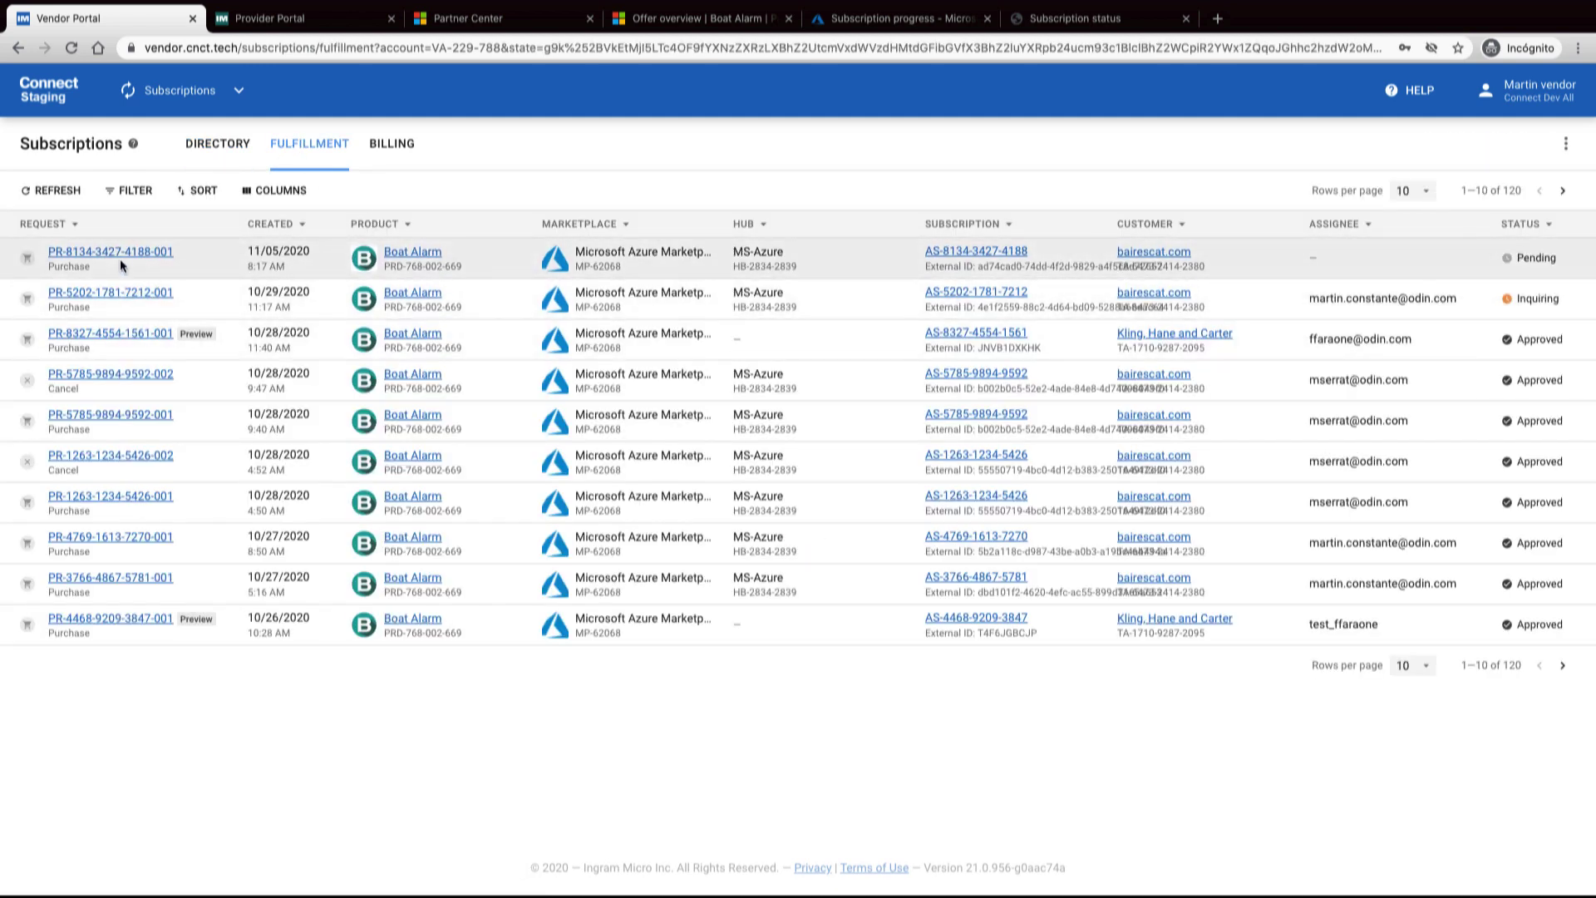
left_click(116, 253)
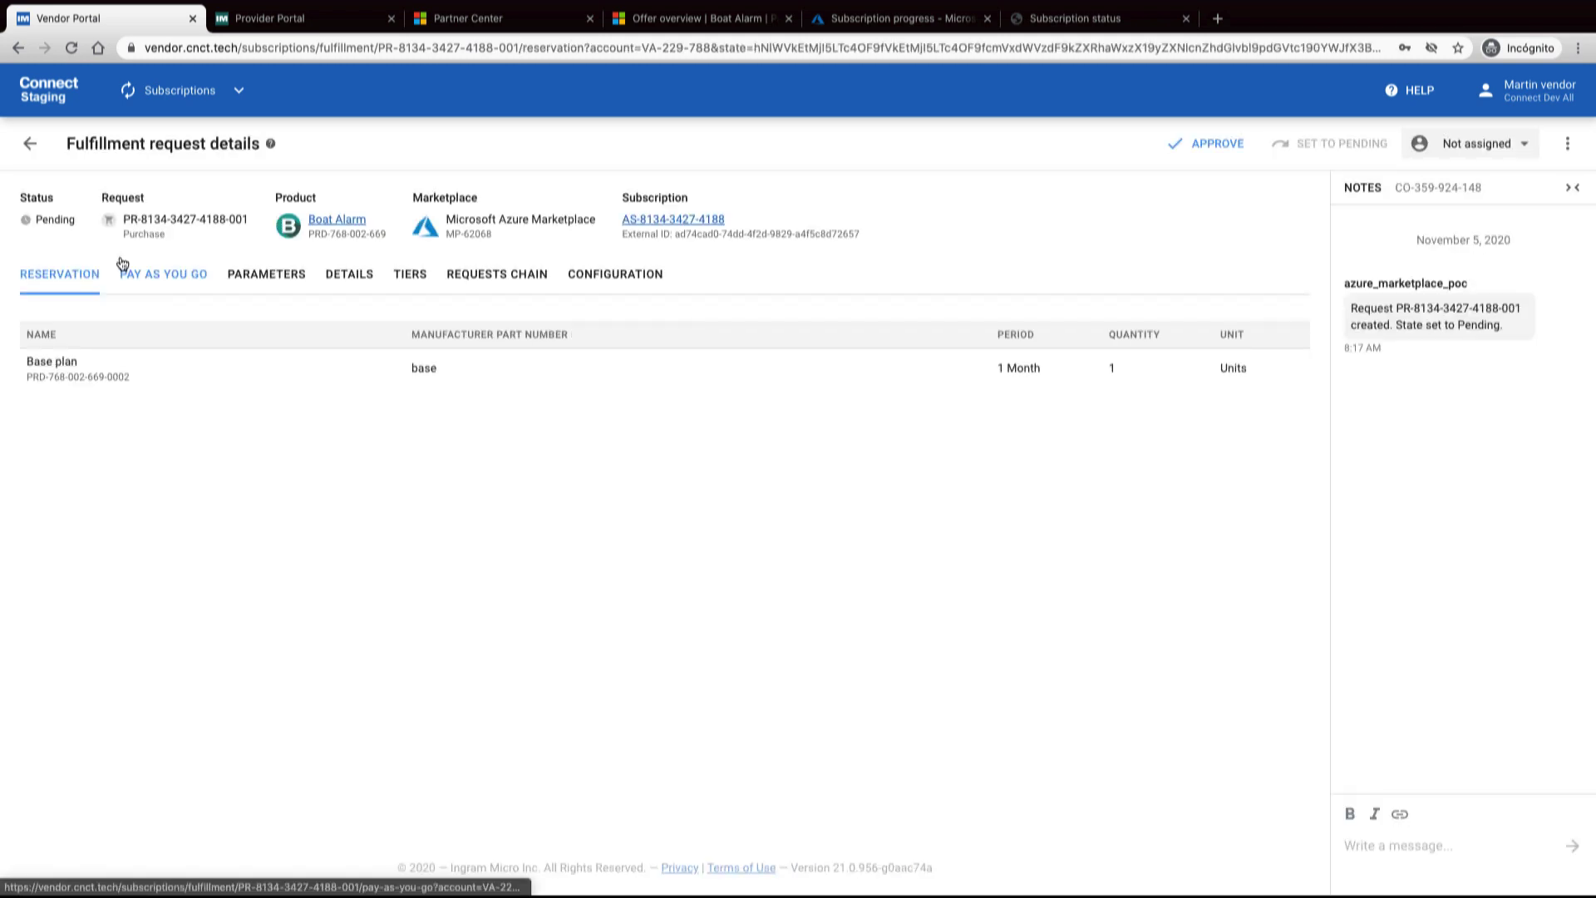
Approve the request with the default activation template and return to the status page
left_click(1212, 143)
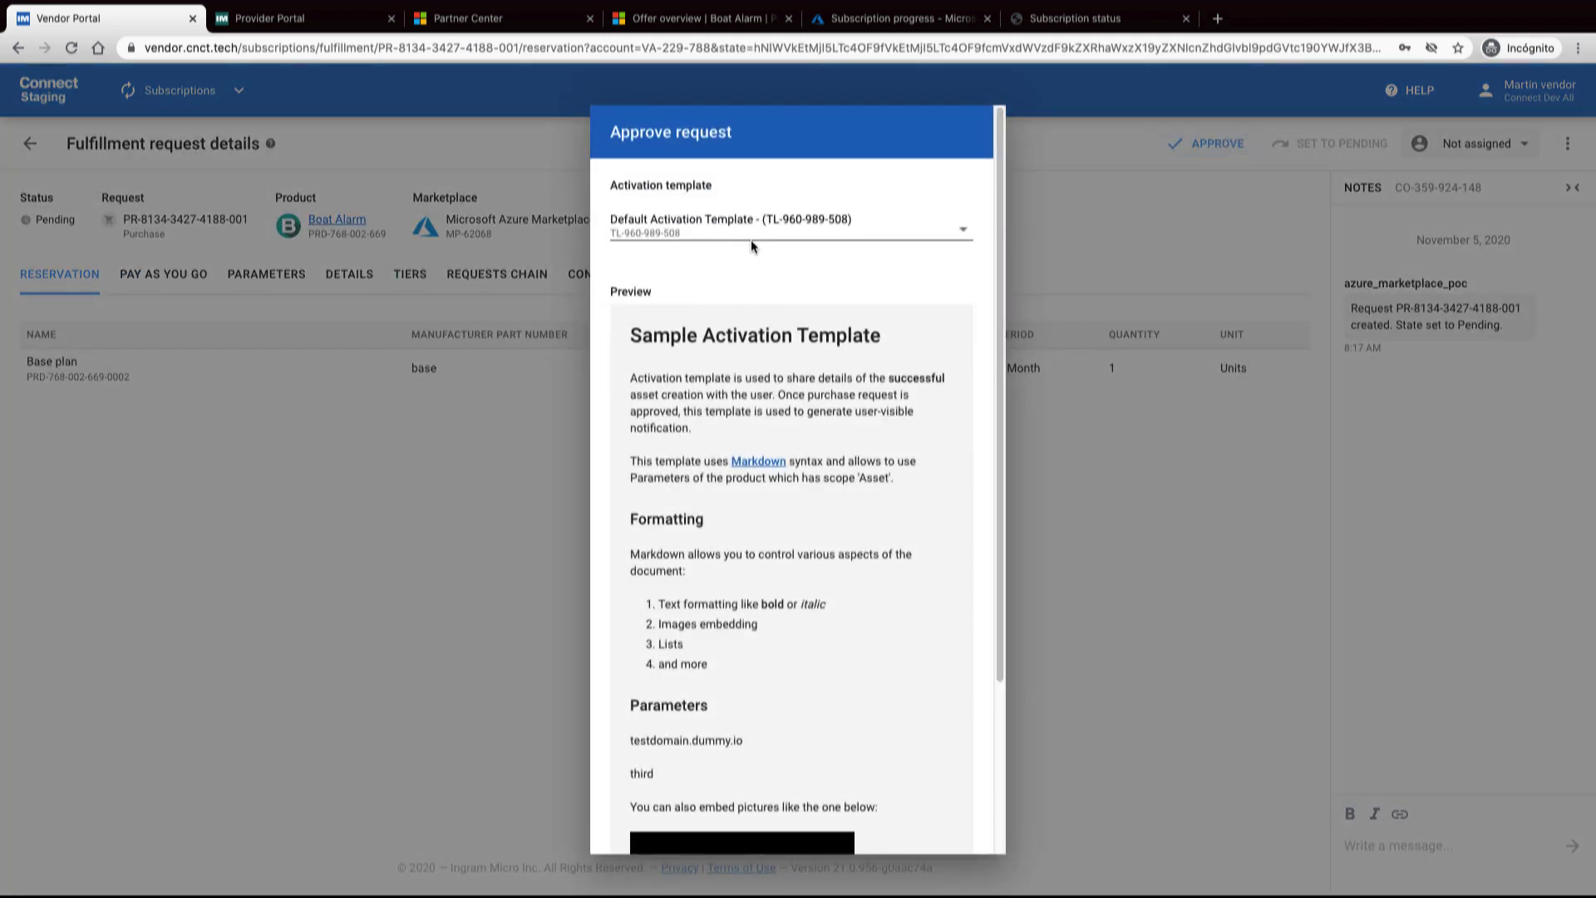
scroll(763, 830, "down", 5)
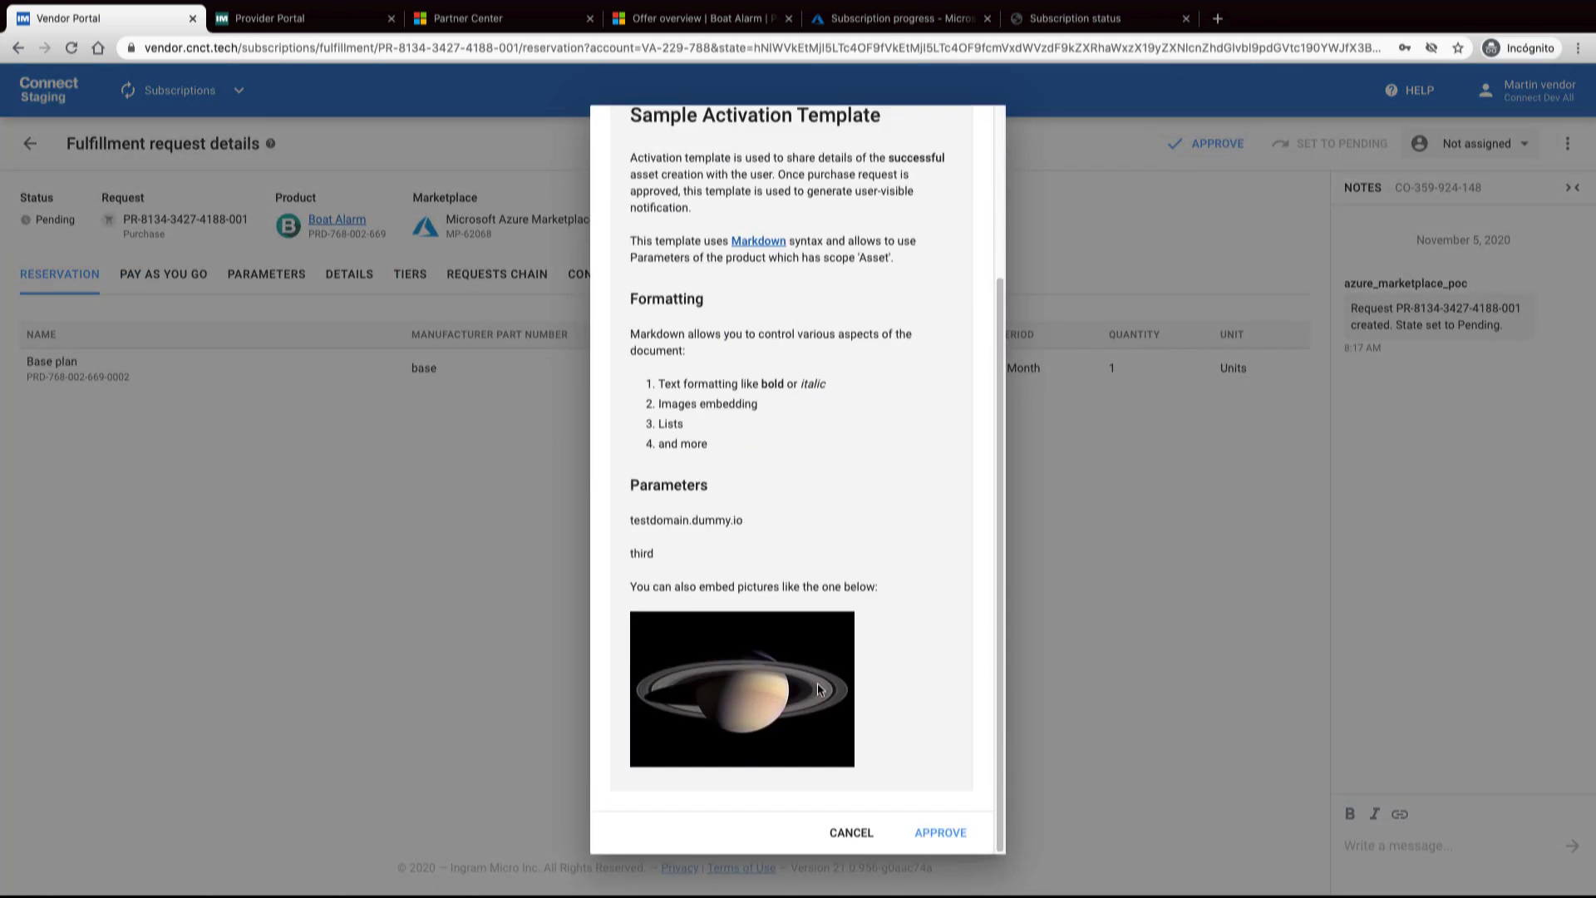
left_click(942, 832)
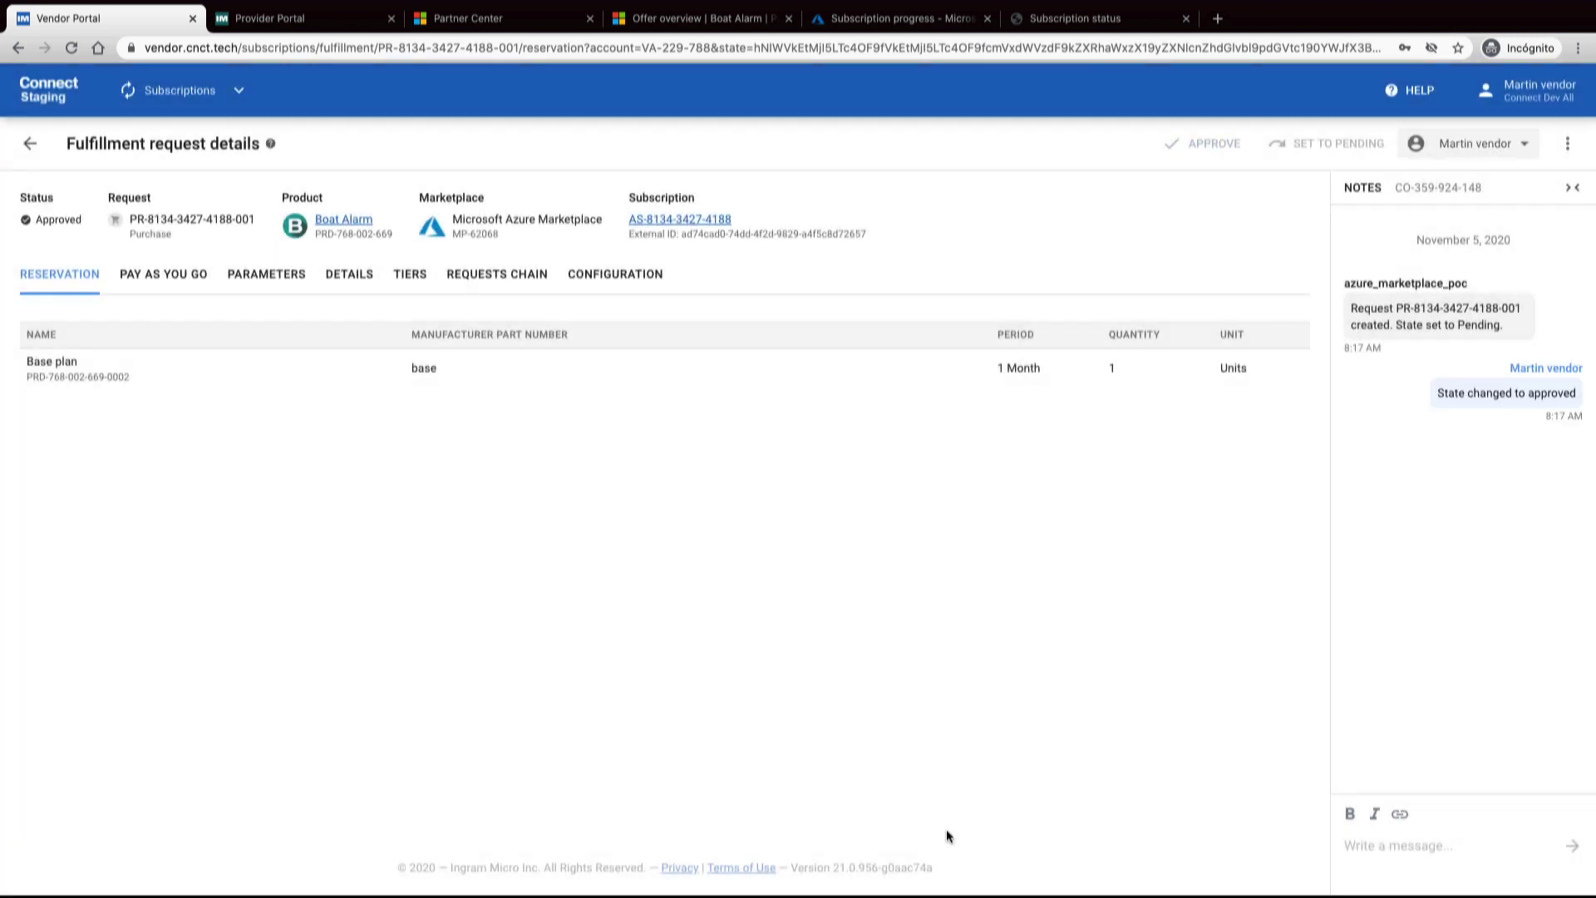
left_click(1072, 18)
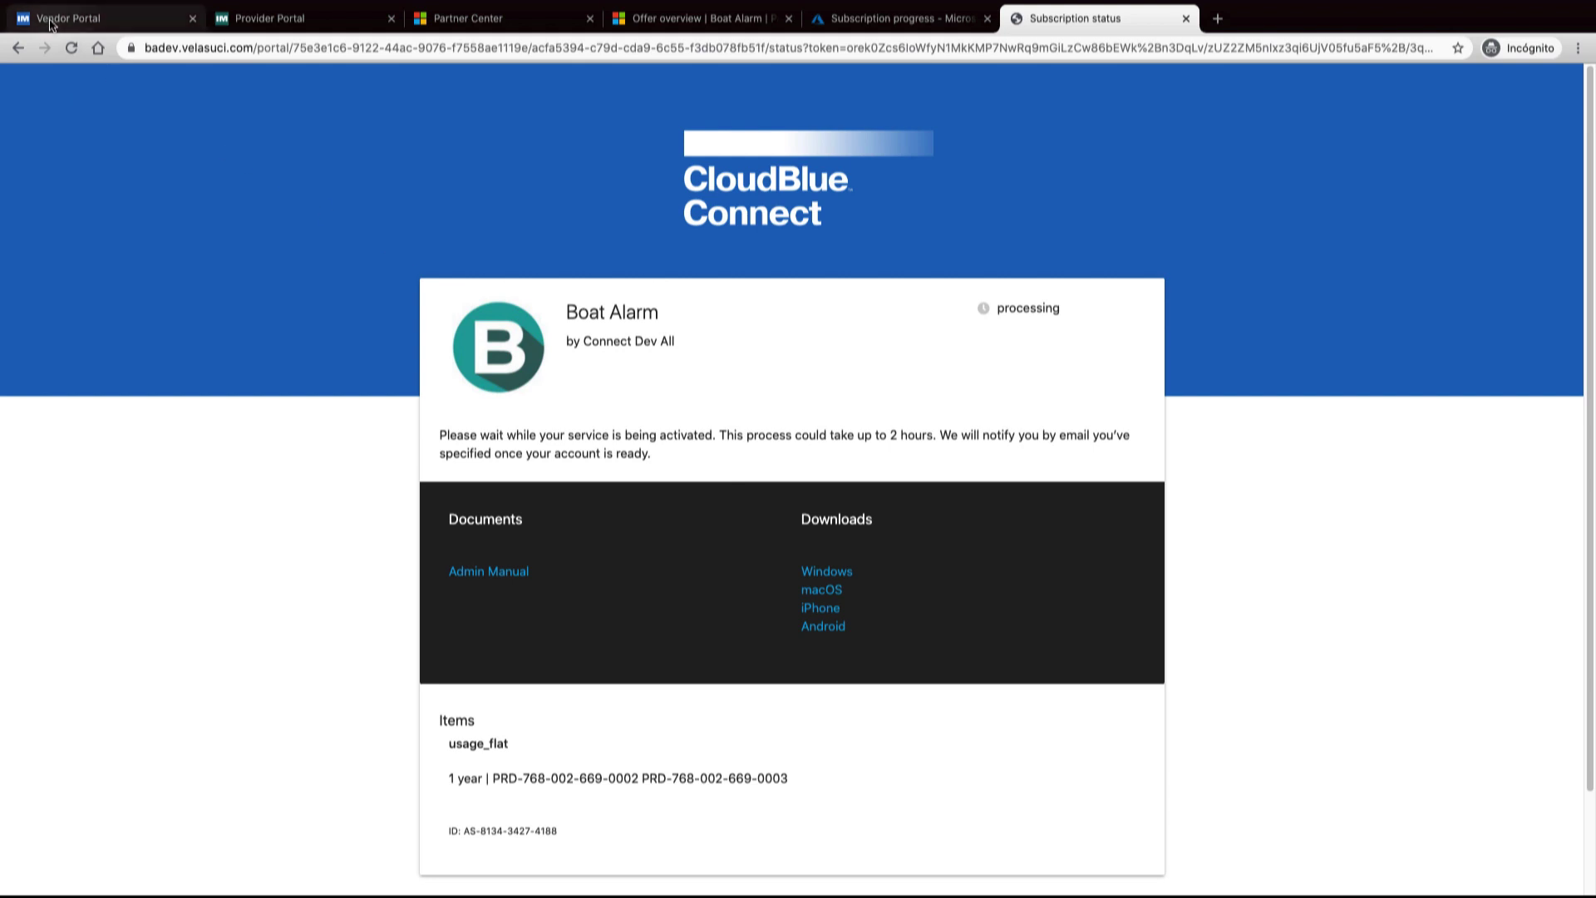
Reload the status page to see Boat Alarm active with testdomain.dummy.io and 'third'
left_click(71, 48)
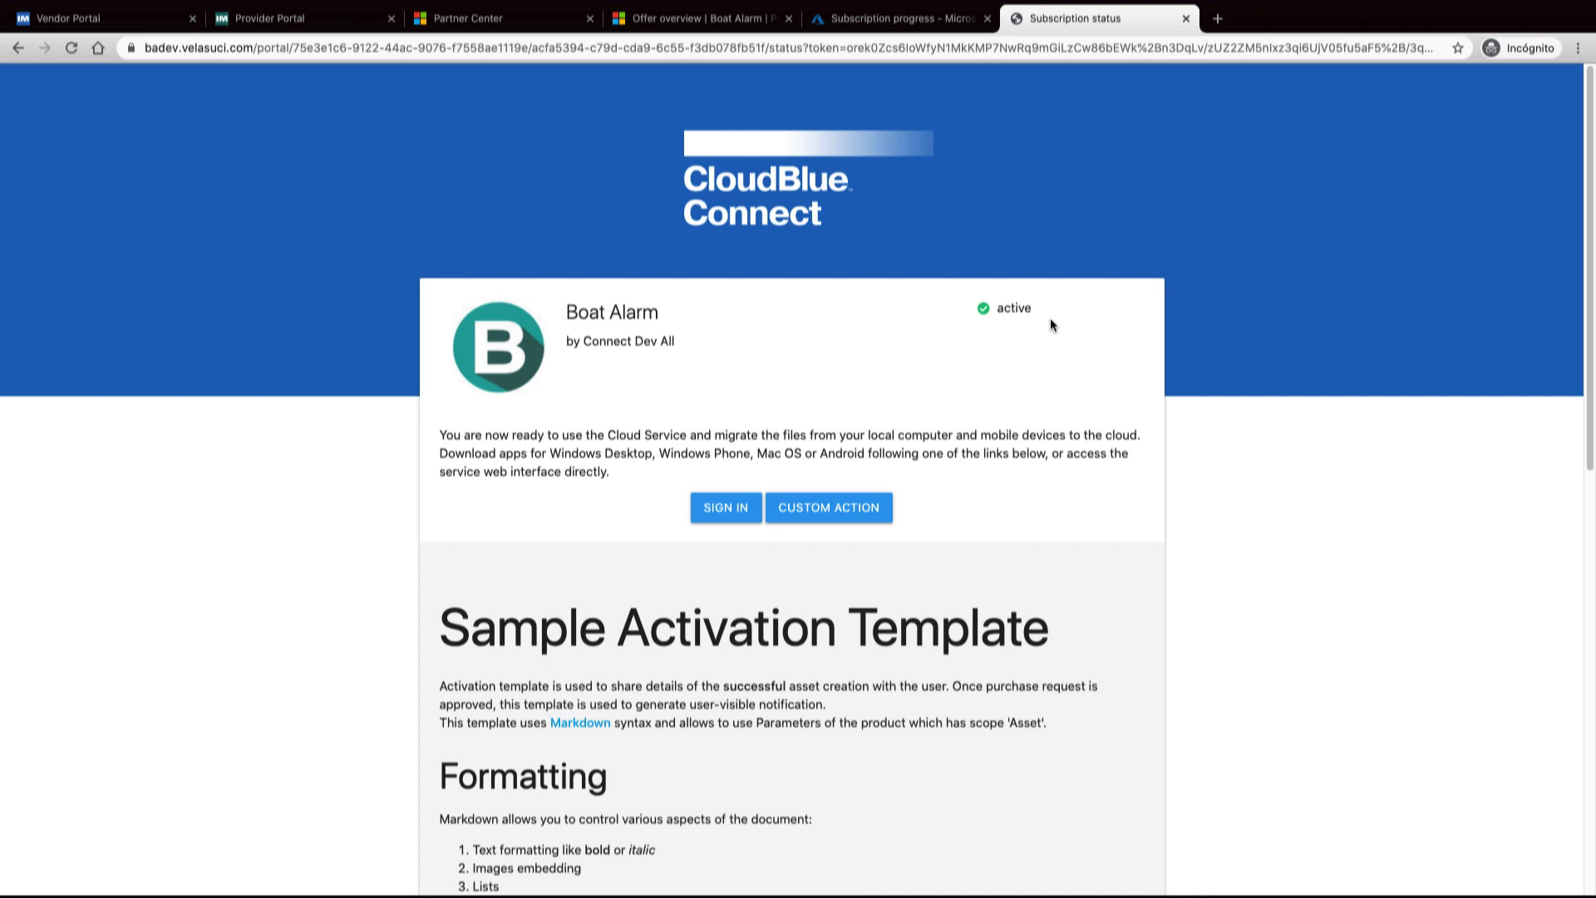
scroll(874, 503, "down", 3)
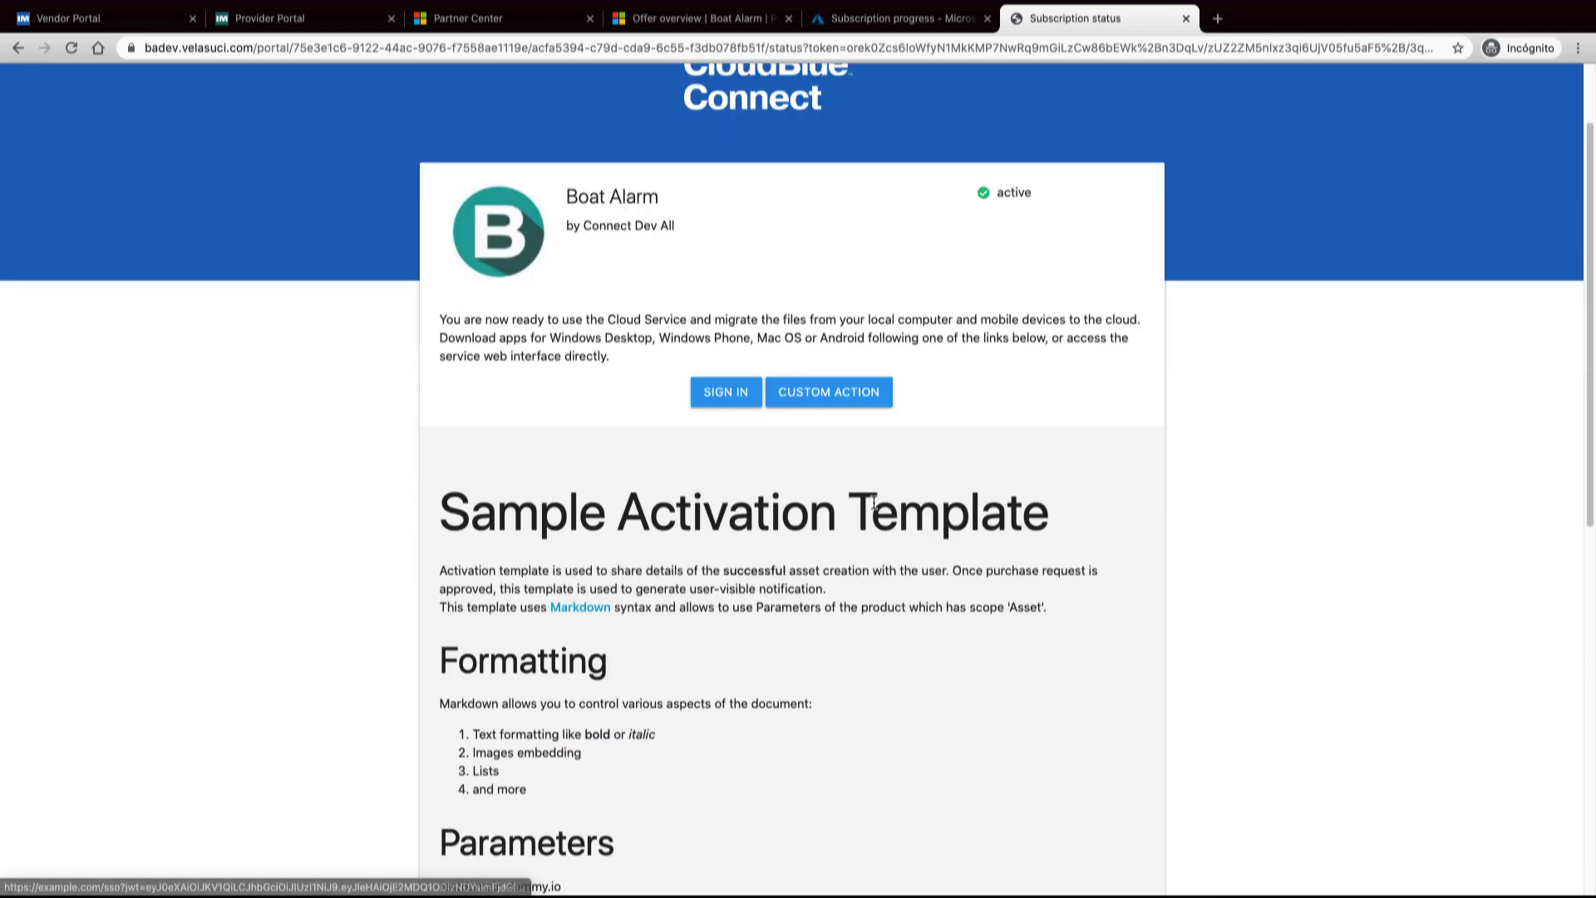
scroll(873, 502, "down", 5)
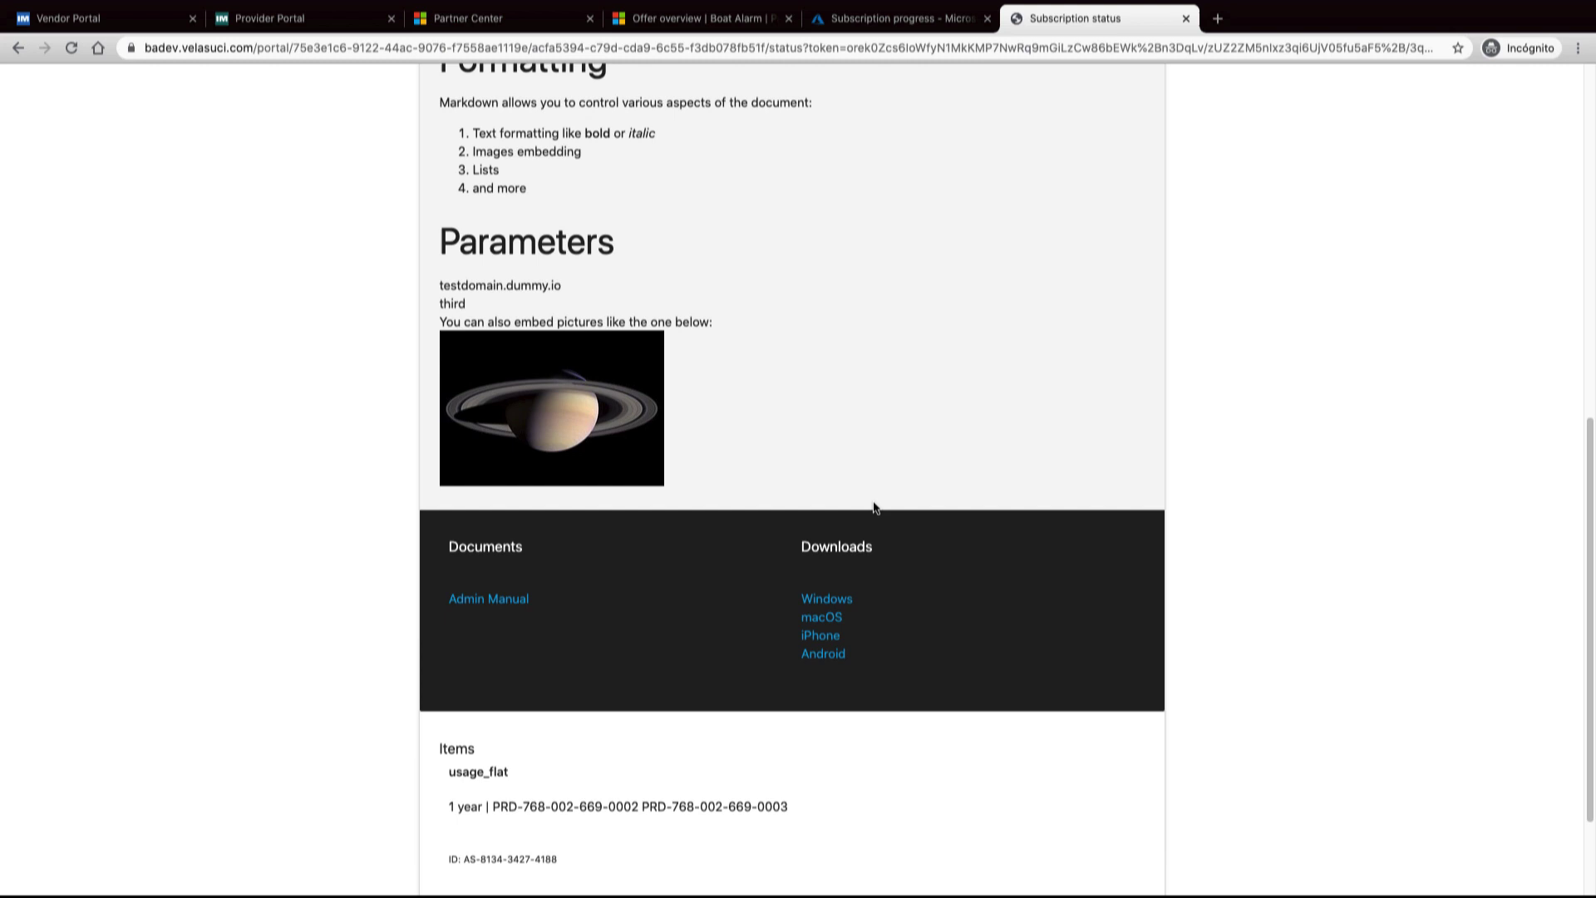
scroll(874, 507, "up", 9)
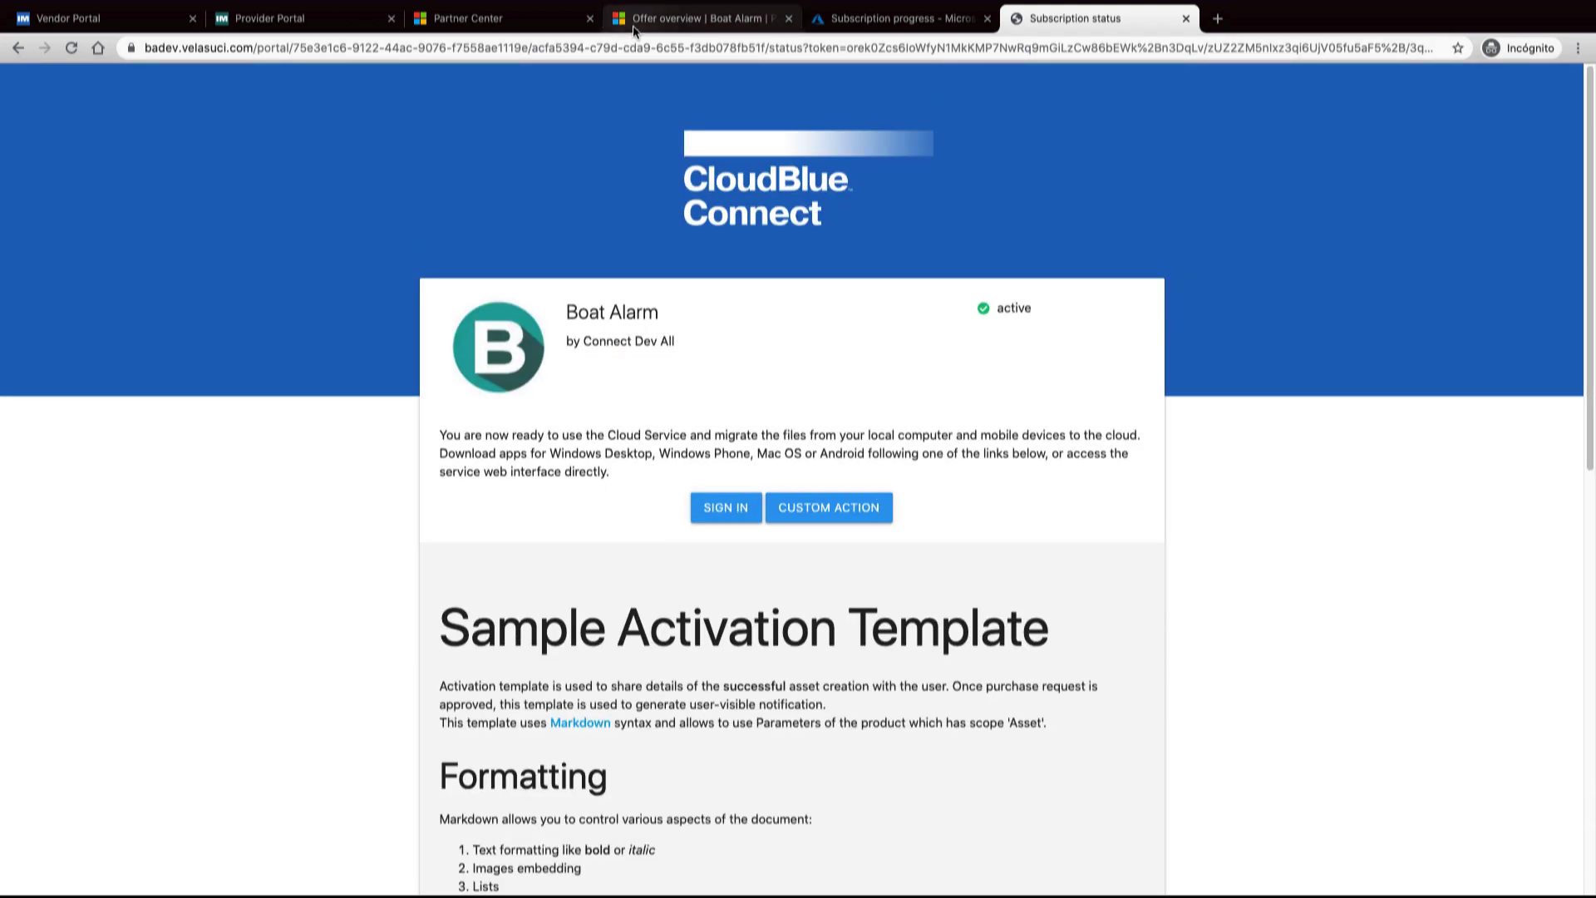
Open the 'test' Boat Alarm subscription from the Azure portal's SaaS list
left_click(877, 18)
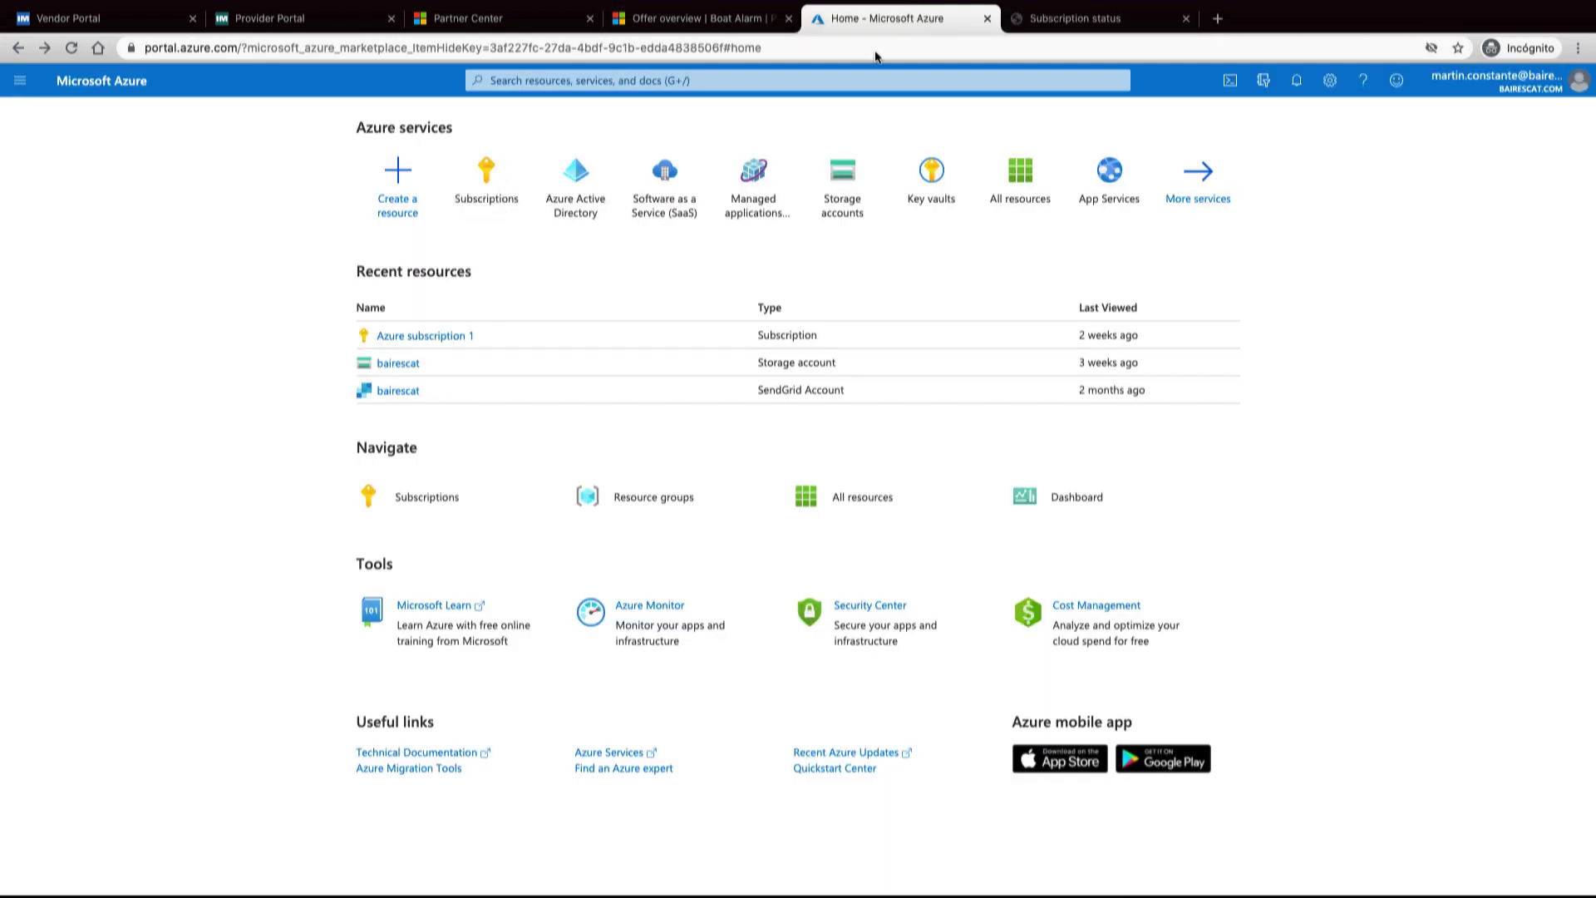
left_click(669, 219)
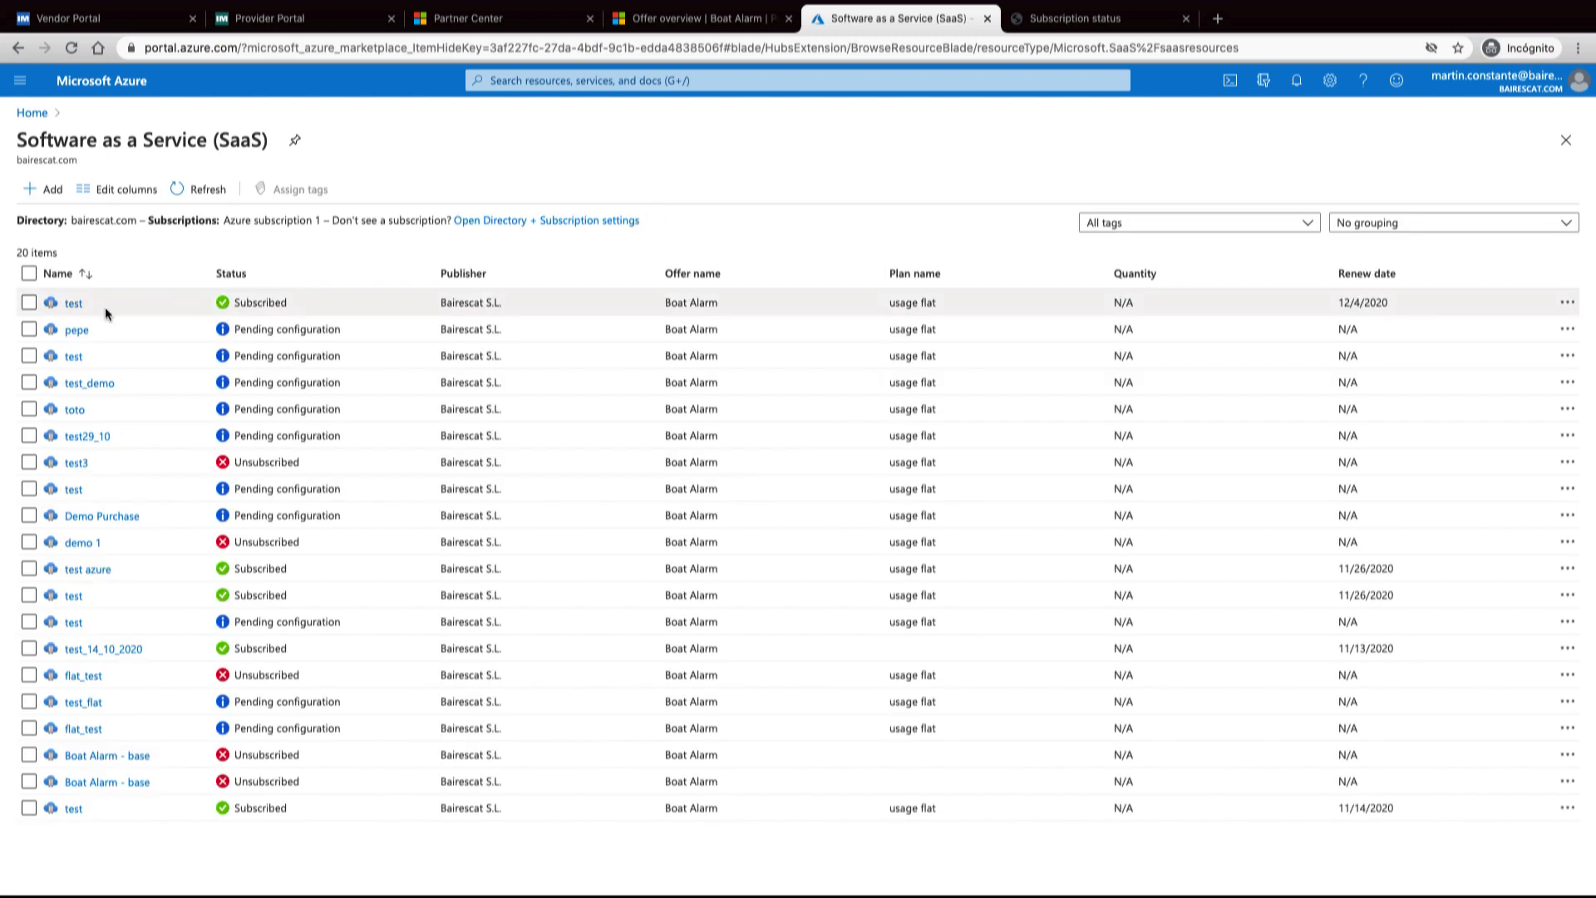
left_click(74, 303)
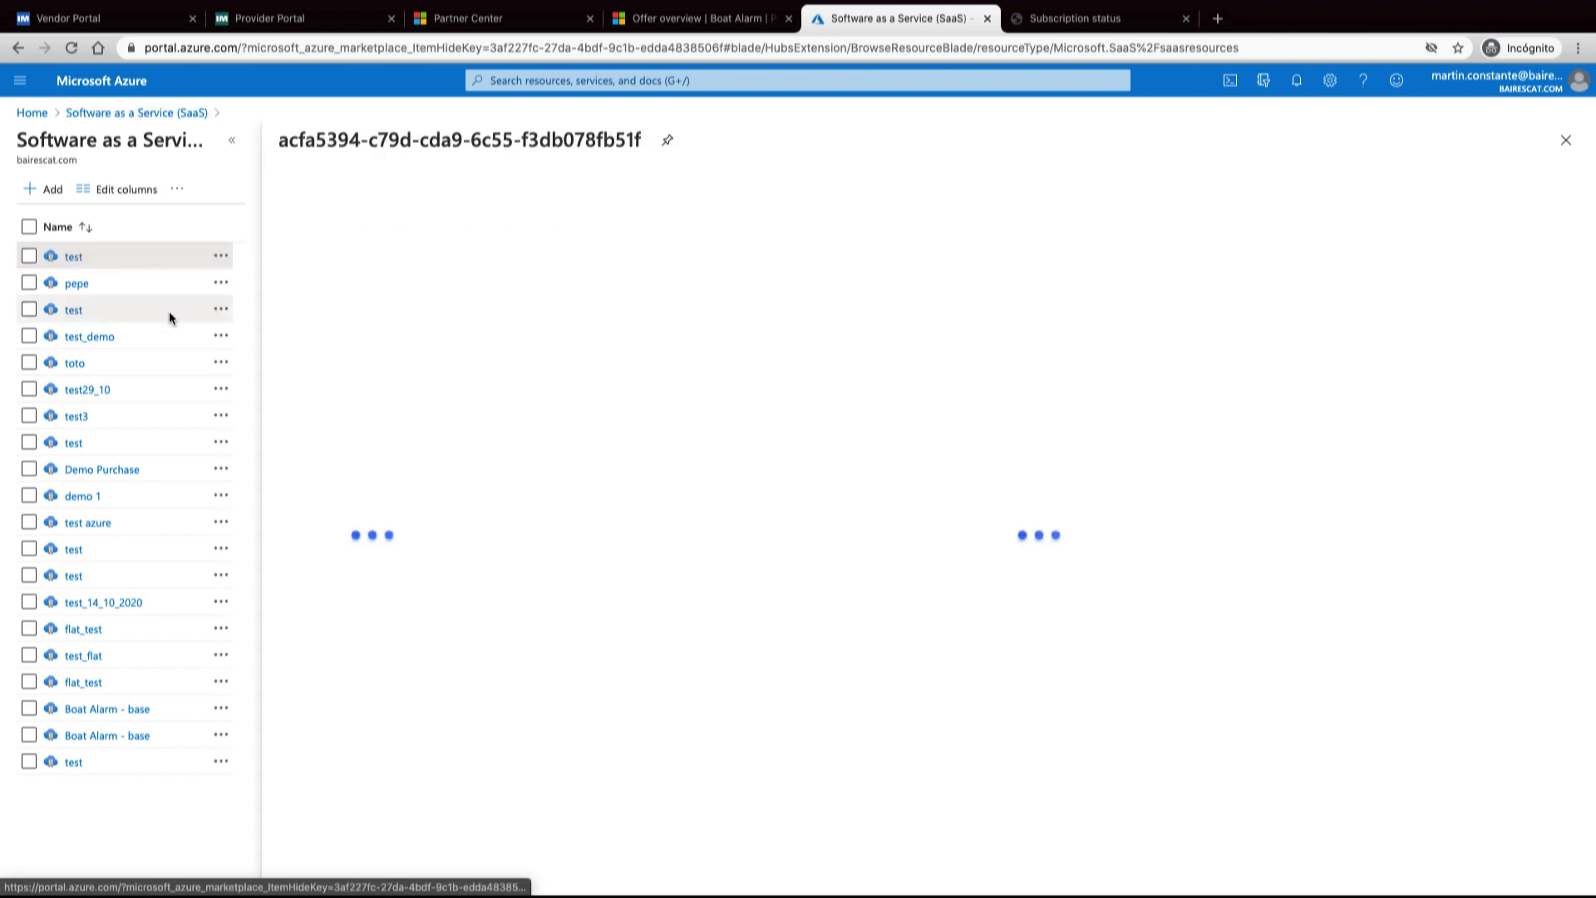